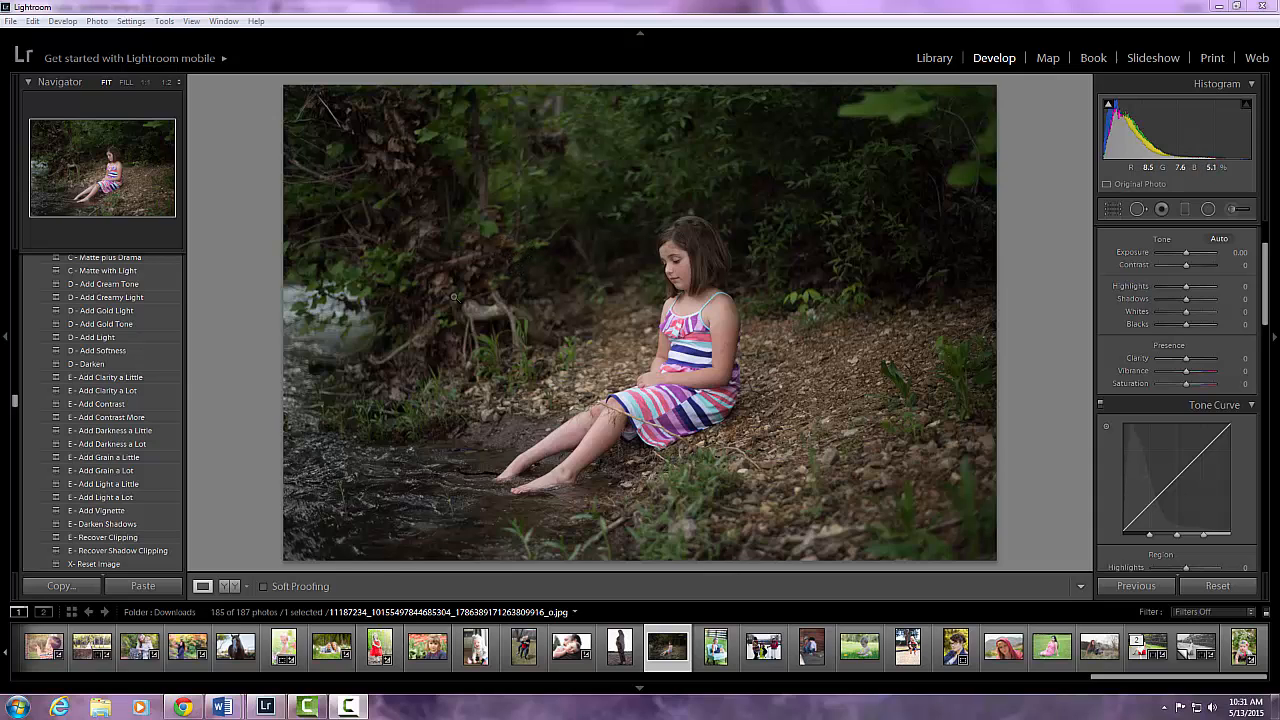
{"action": "left_click", "coordinate": [114, 341]}
{"action": "scroll", "coordinate": [115, 343], "scroll_direction": "up", "scroll_amount": 3}
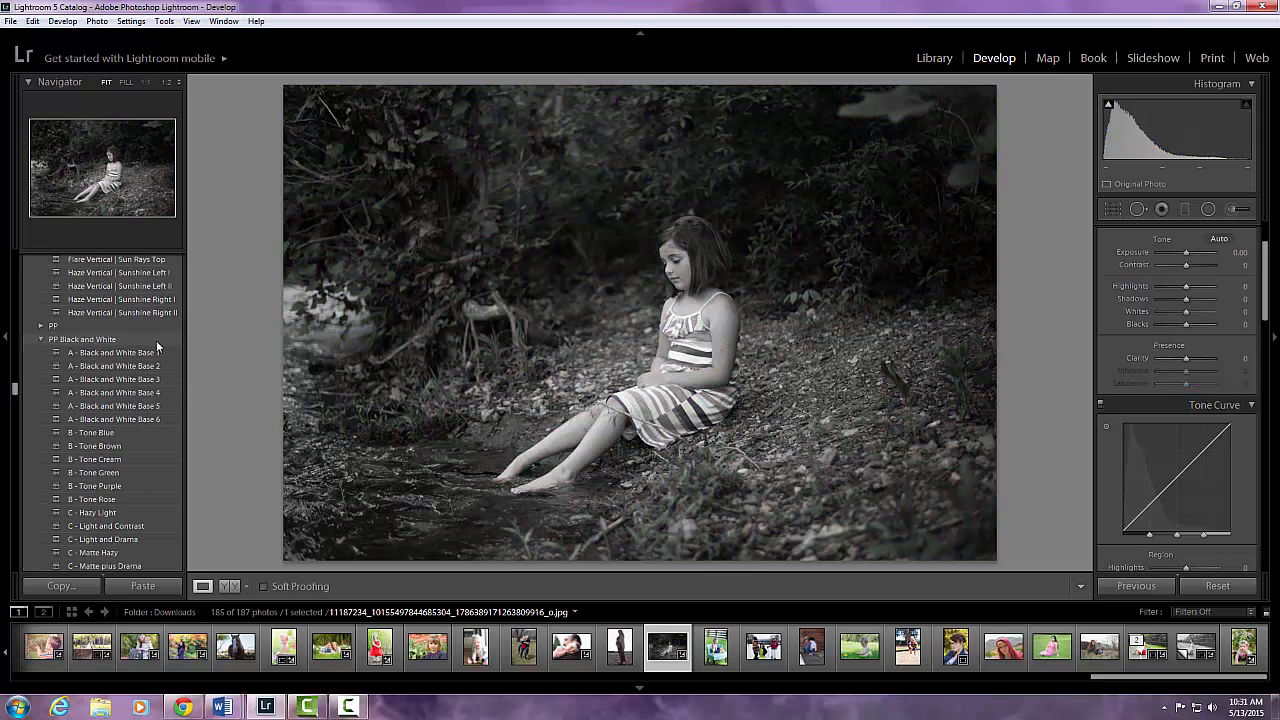
{"action": "scroll", "coordinate": [134, 334], "scroll_direction": "down", "scroll_amount": 10}
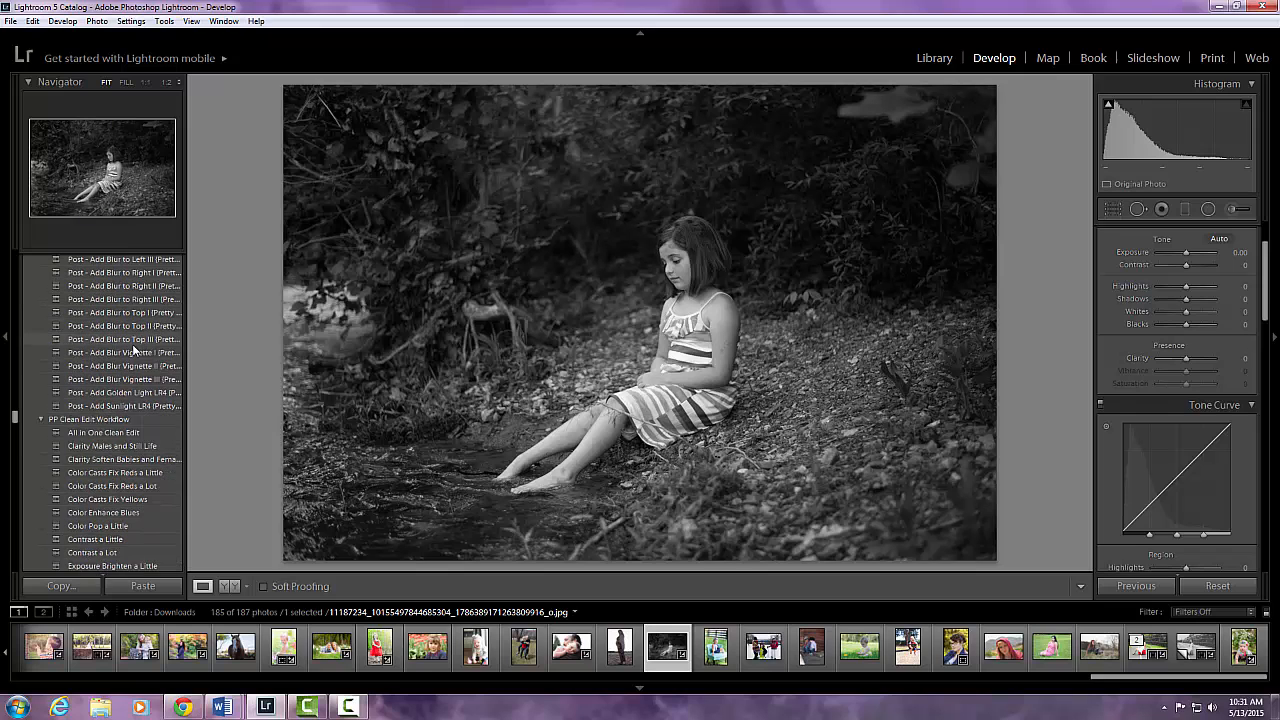
{"action": "left_click", "coordinate": [1215, 587]}
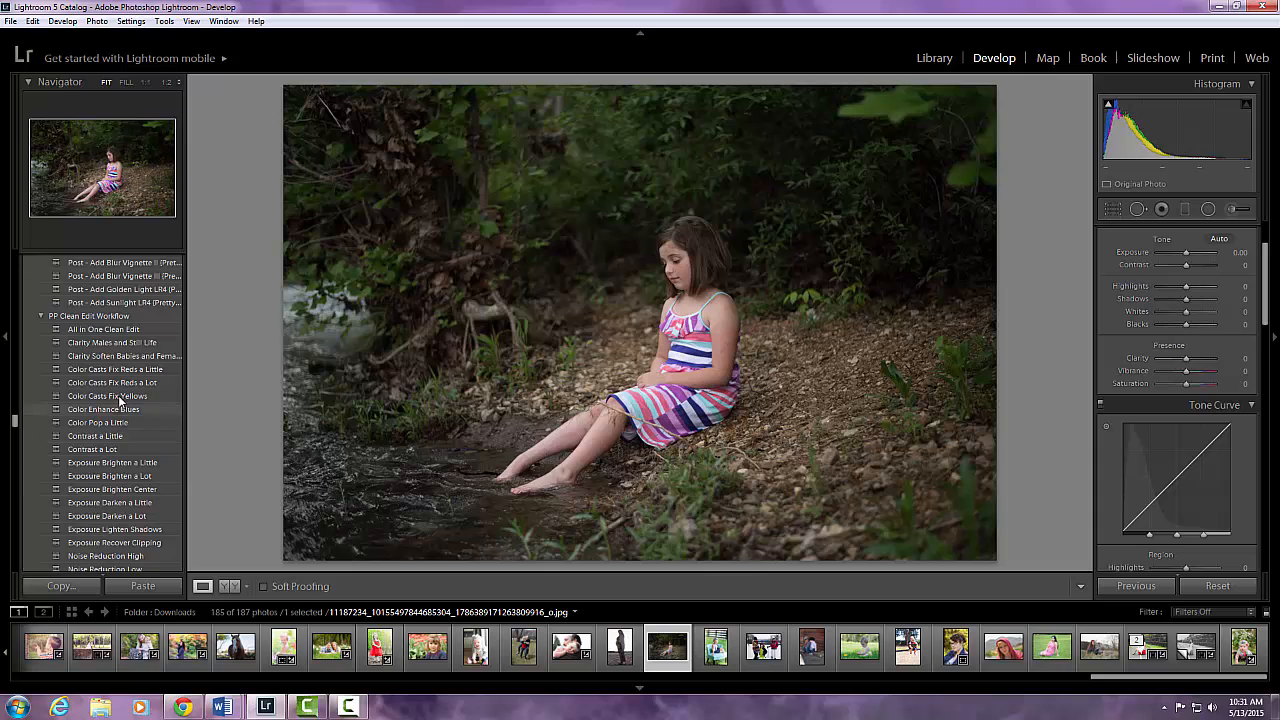
Apply the A Quick Clean, Center Light, Contrast and Exp Really Brighten presets from PP Clean and Creative.
{"action": "scroll", "coordinate": [115, 377], "scroll_direction": "down", "scroll_amount": 10}
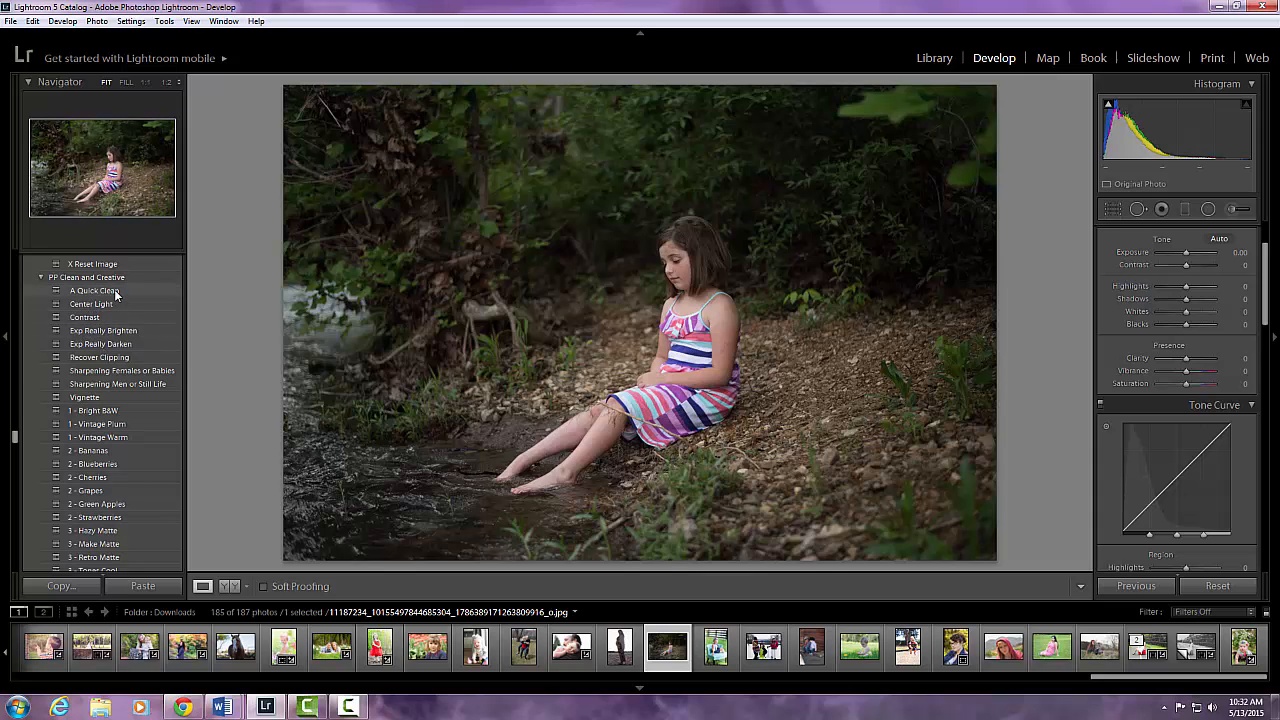
{"action": "left_click", "coordinate": [115, 291]}
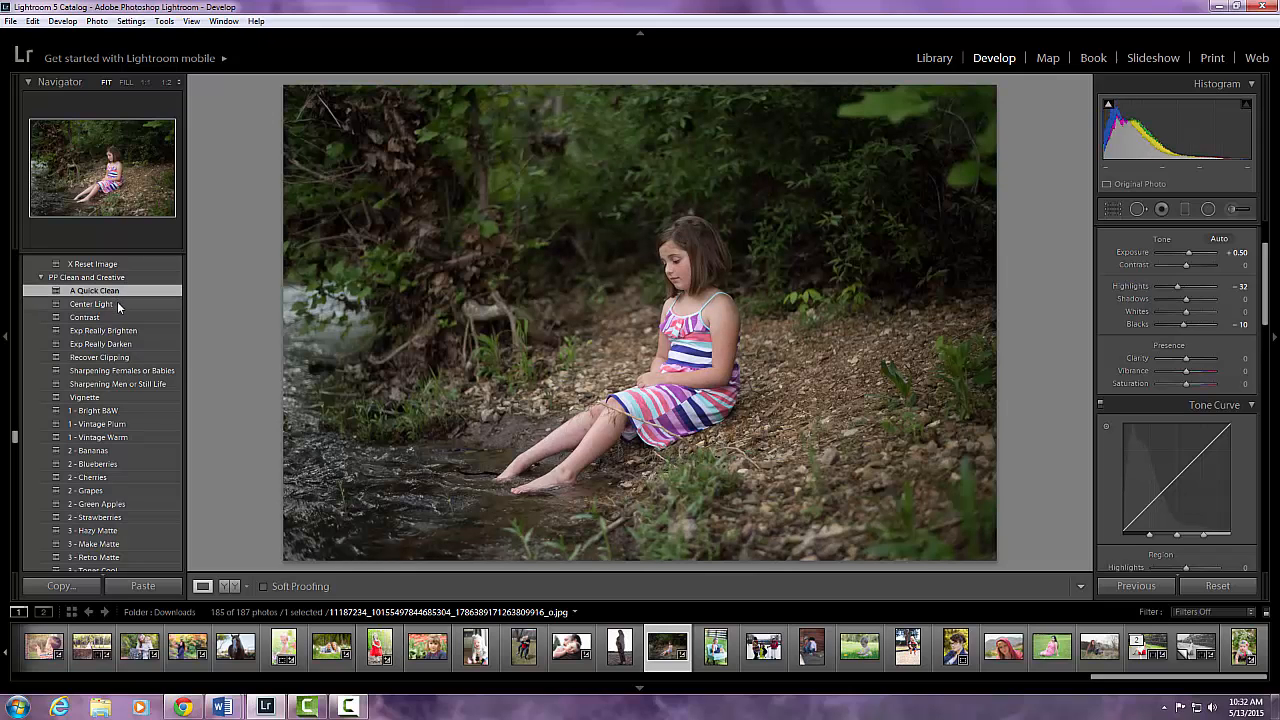
{"action": "left_click", "coordinate": [116, 306]}
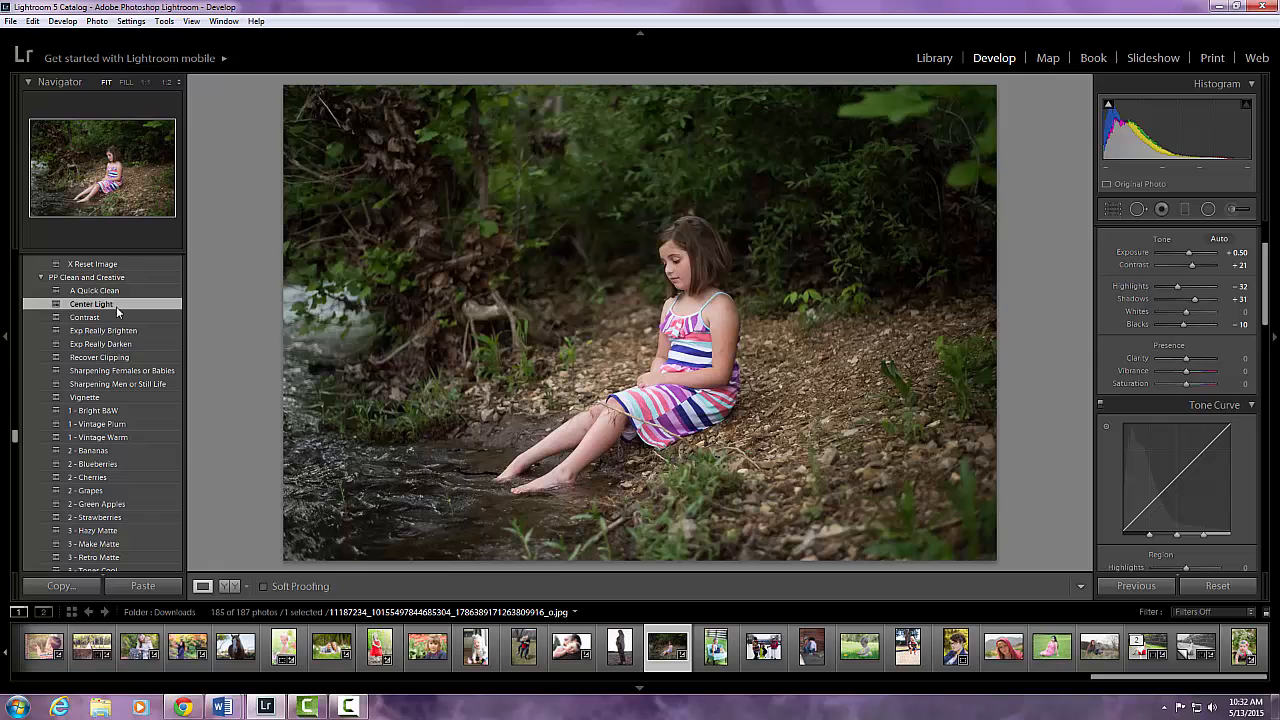
{"action": "left_click", "coordinate": [108, 320]}
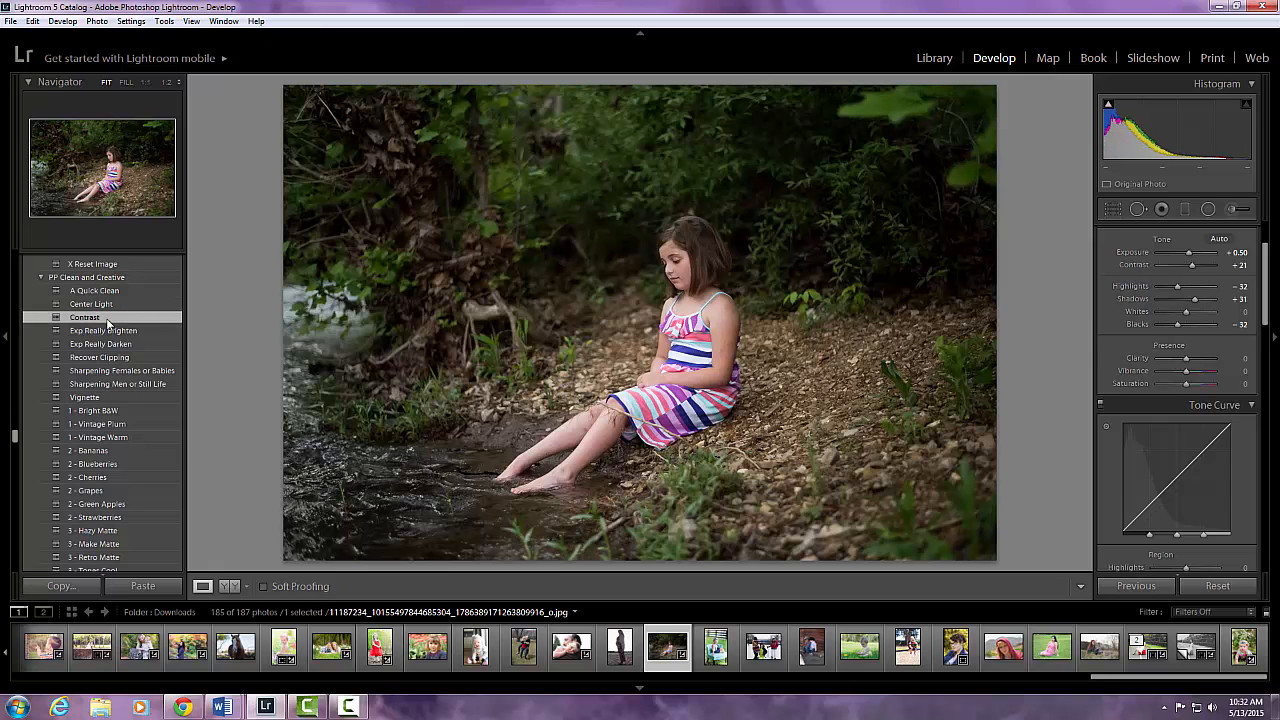
{"action": "left_click", "coordinate": [107, 331]}
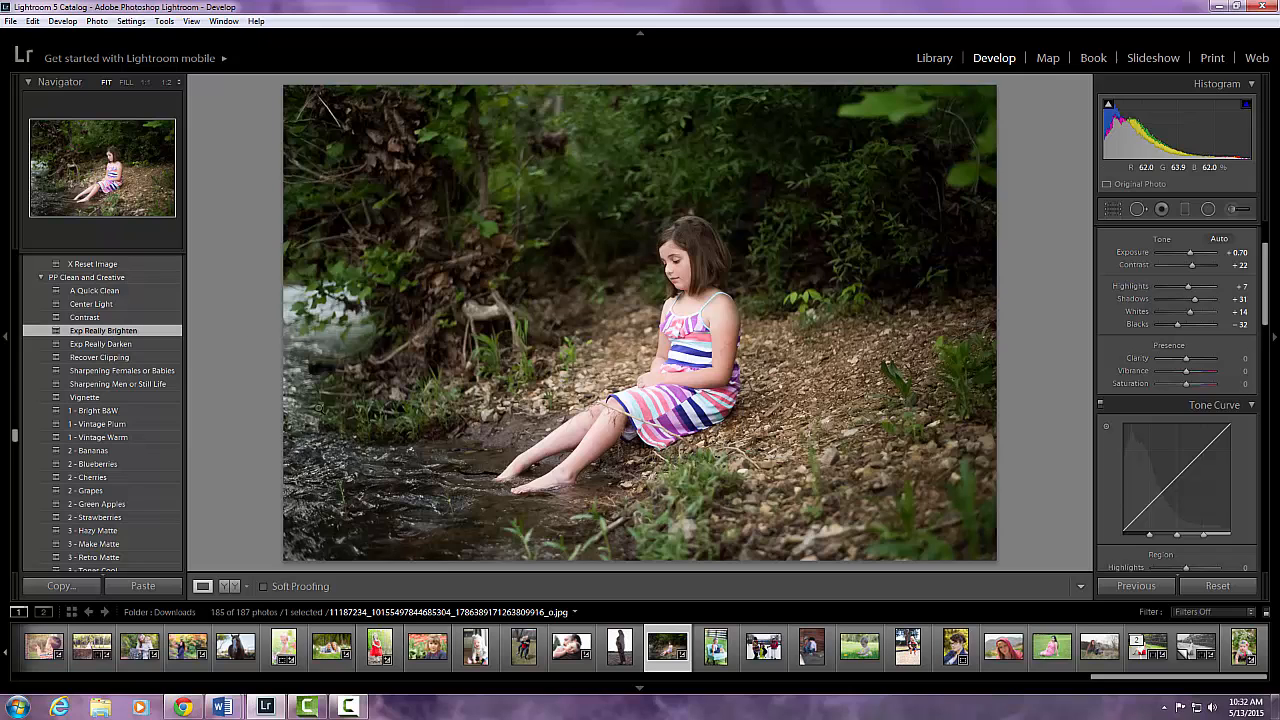
Compare the edited photo in the before and after views, then return to the single view.
{"action": "left_click", "coordinate": [231, 587]}
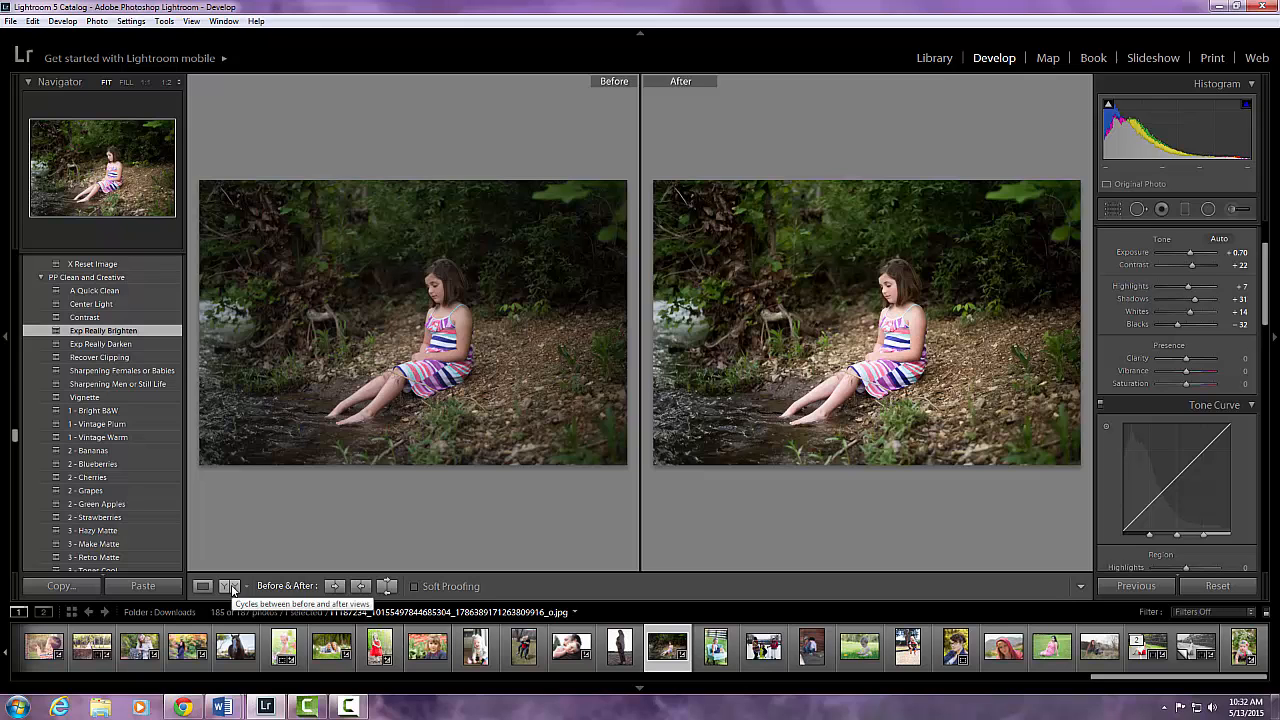
{"action": "left_click", "coordinate": [231, 587]}
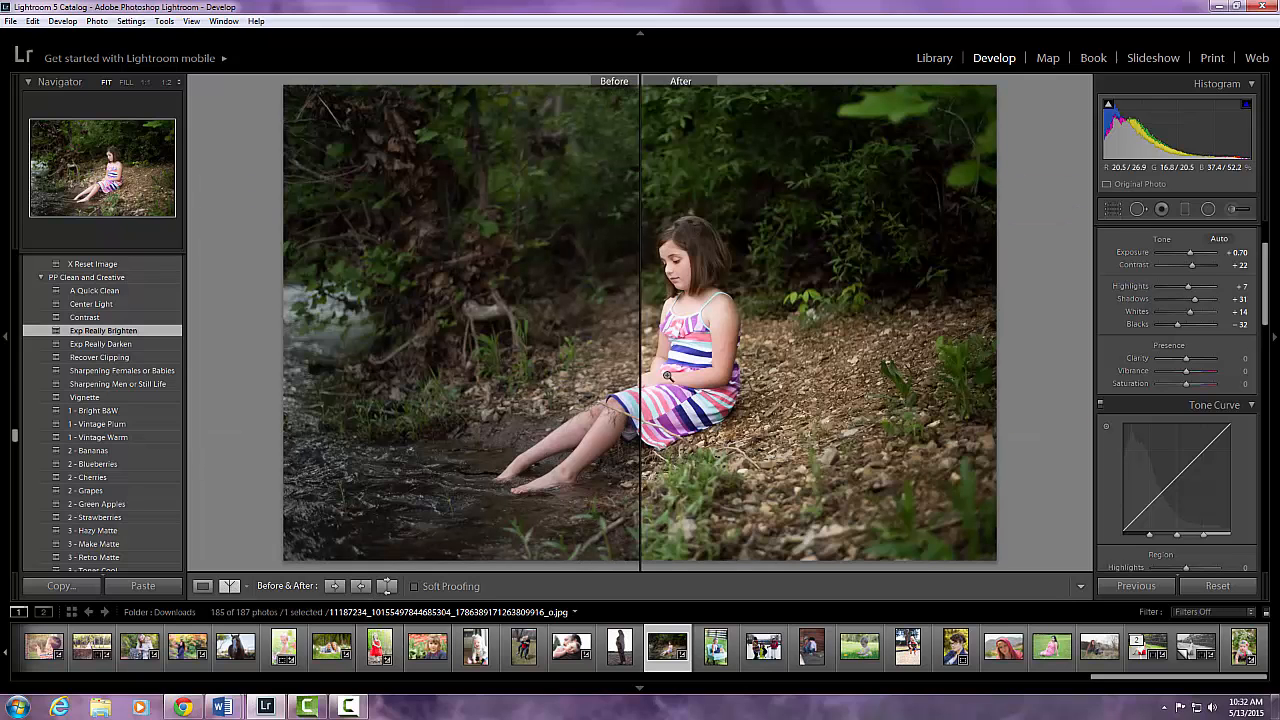
{"action": "left_click", "coordinate": [203, 586]}
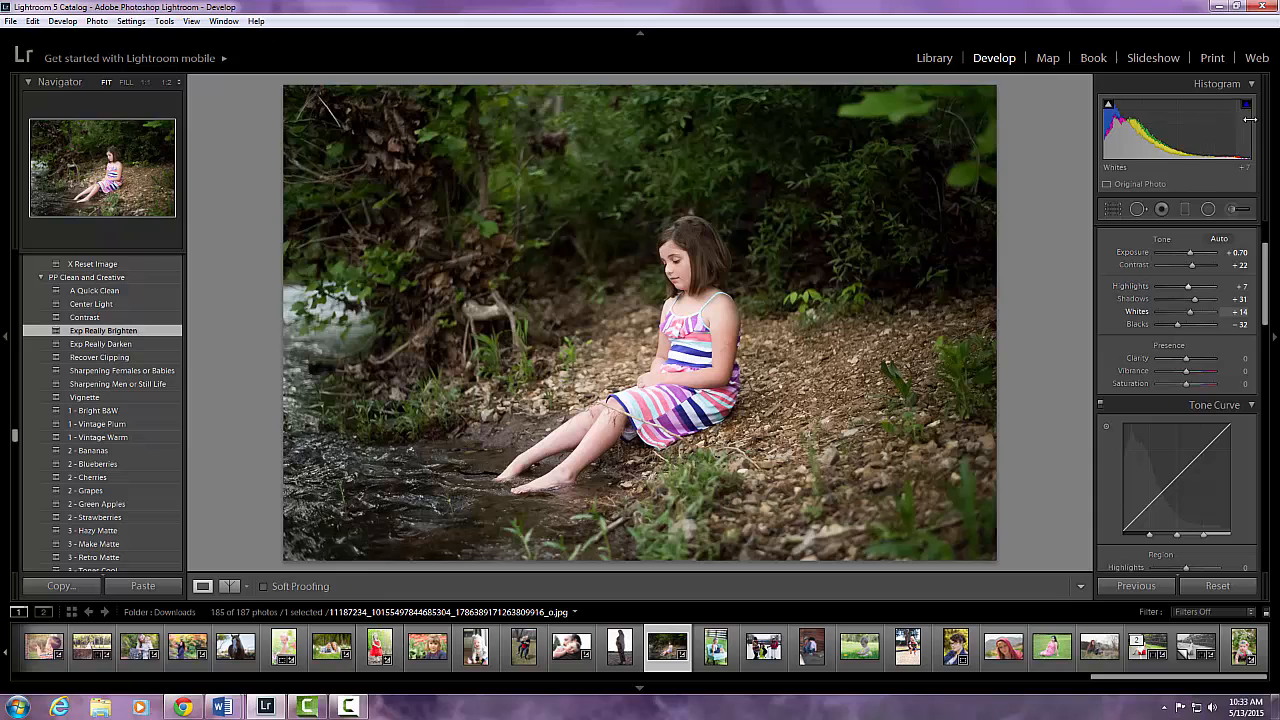
Turn on the highlight clipping indicator and set Contrast to +48.
{"action": "mouse_move", "coordinate": [1246, 112]}
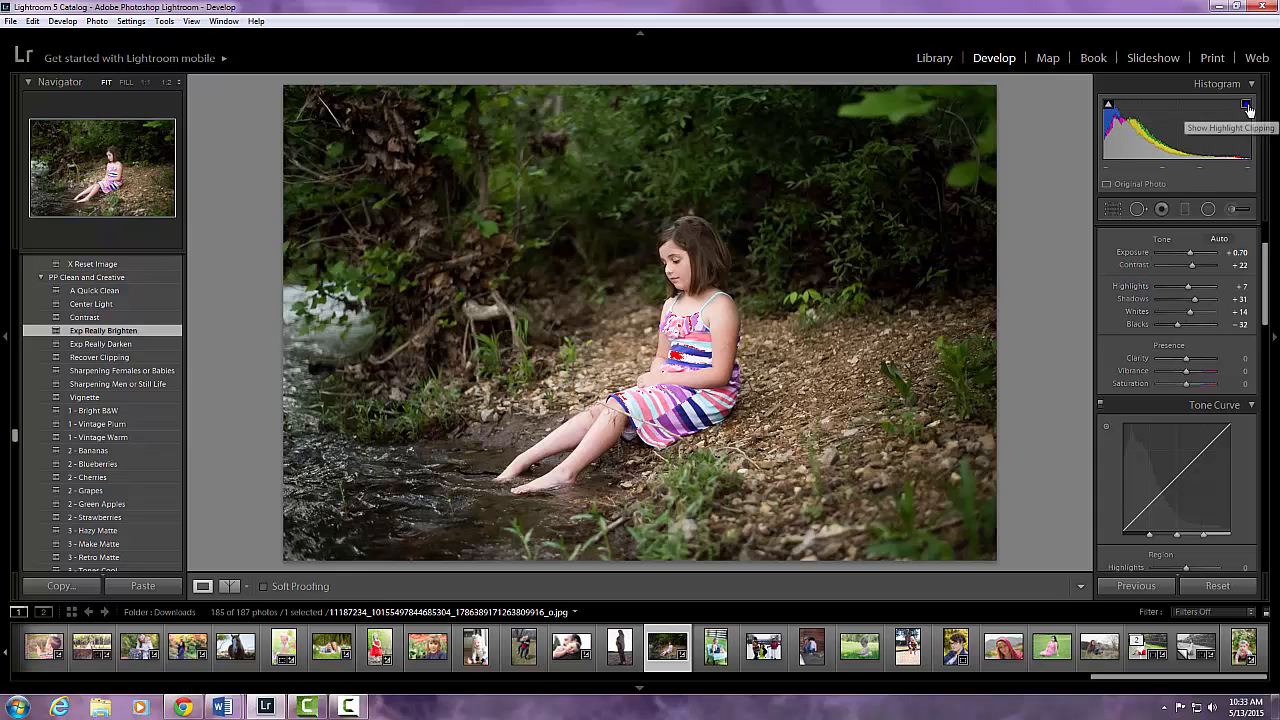
{"action": "left_click", "coordinate": [1246, 107]}
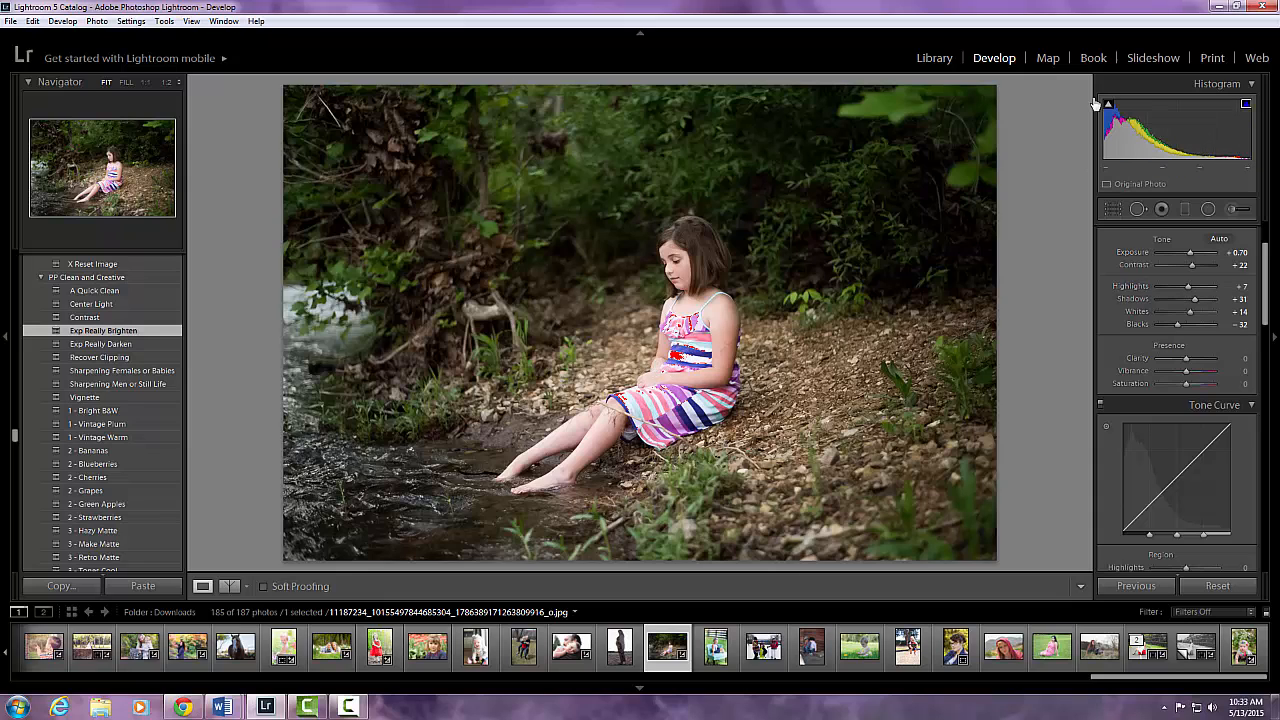
{"action": "mouse_move", "coordinate": [1108, 106]}
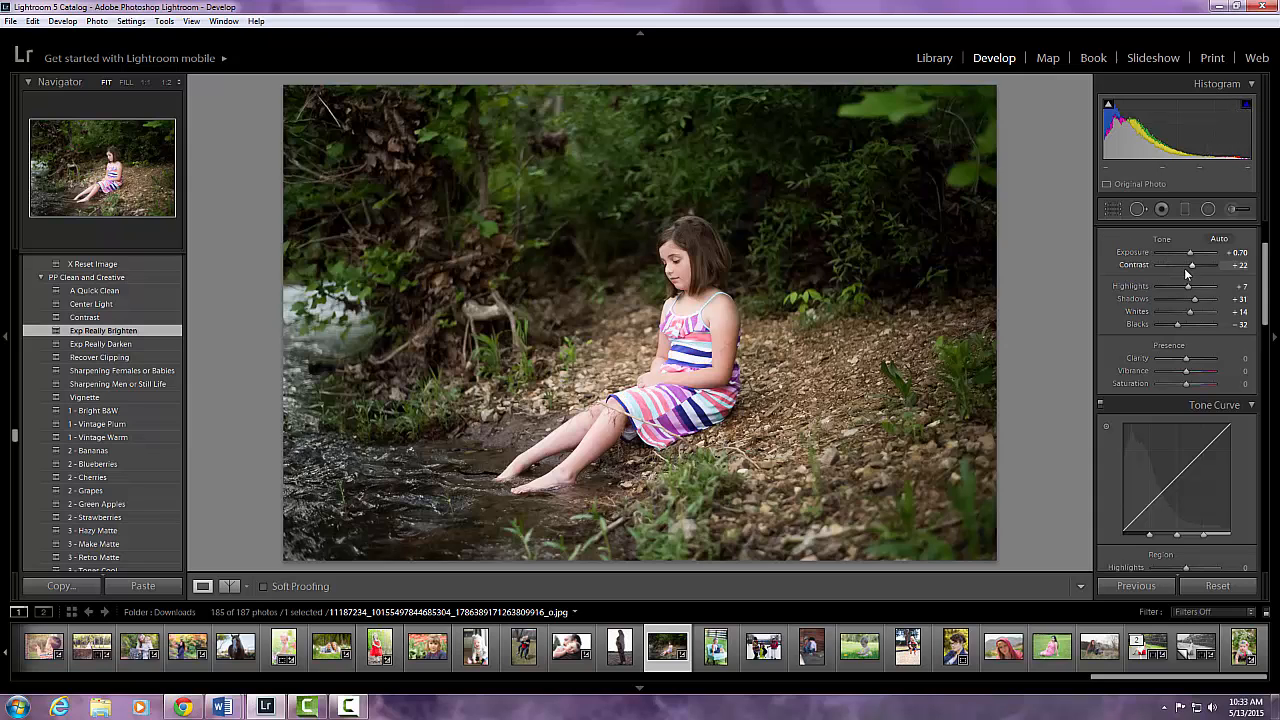
{"action": "mouse_move", "coordinate": [1190, 266]}
{"action": "left_mouse_down"}
{"action": "mouse_move", "coordinate": [1201, 279]}
{"action": "mouse_move", "coordinate": [1186, 280]}
{"action": "left_mouse_up"}
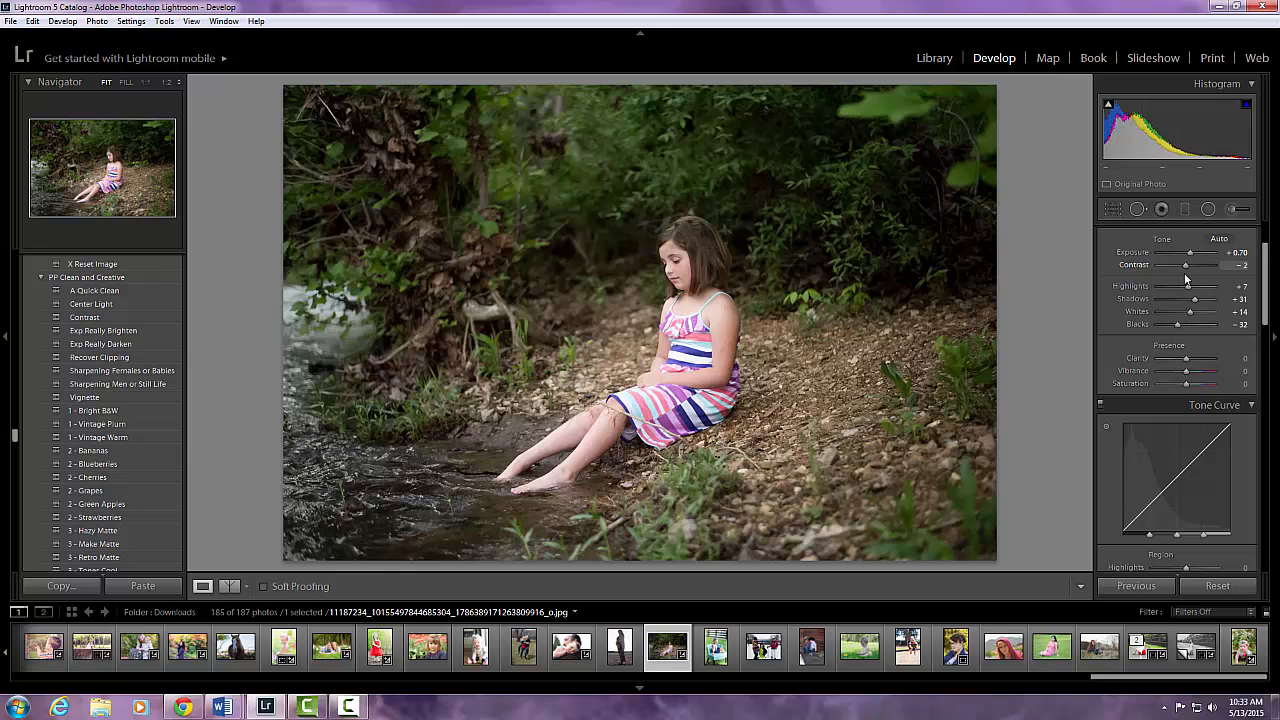
{"action": "left_click_drag", "start_coordinate": [1186, 280], "coordinate": [1200, 281]}
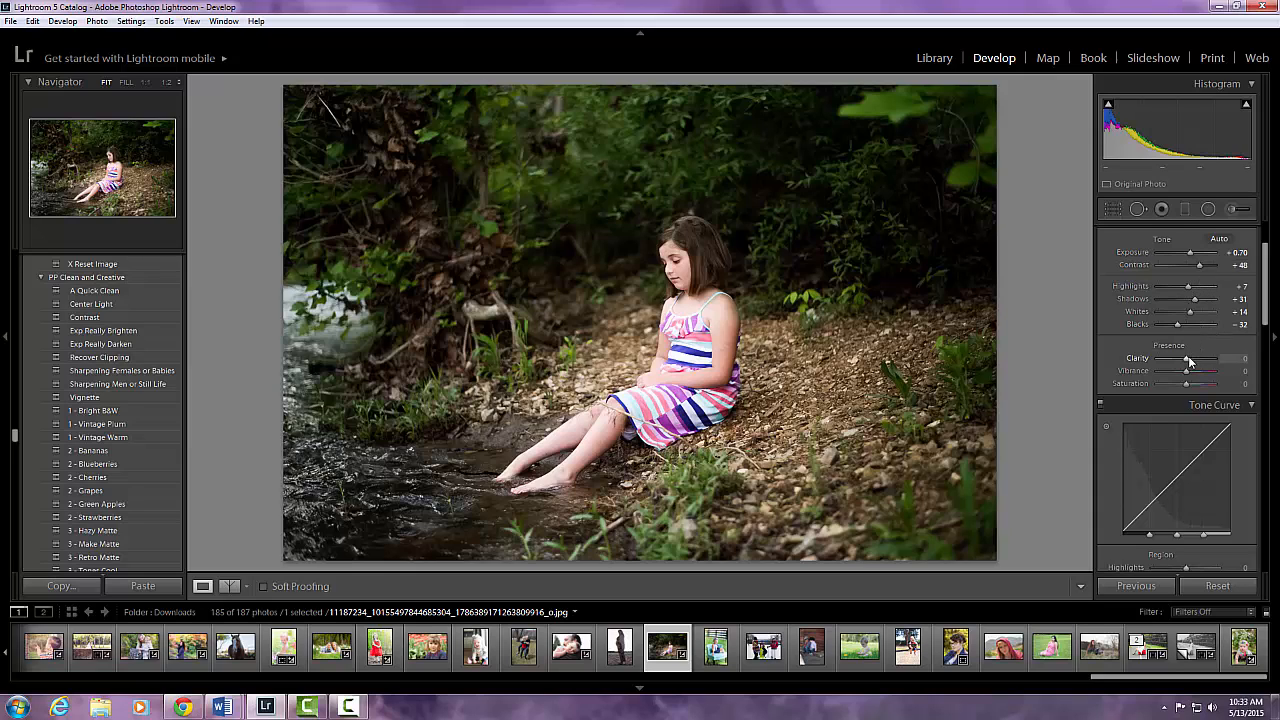
Set Clarity to -24 after trying stronger negative and positive values.
{"action": "left_click_drag", "start_coordinate": [1189, 362], "coordinate": [1167, 364]}
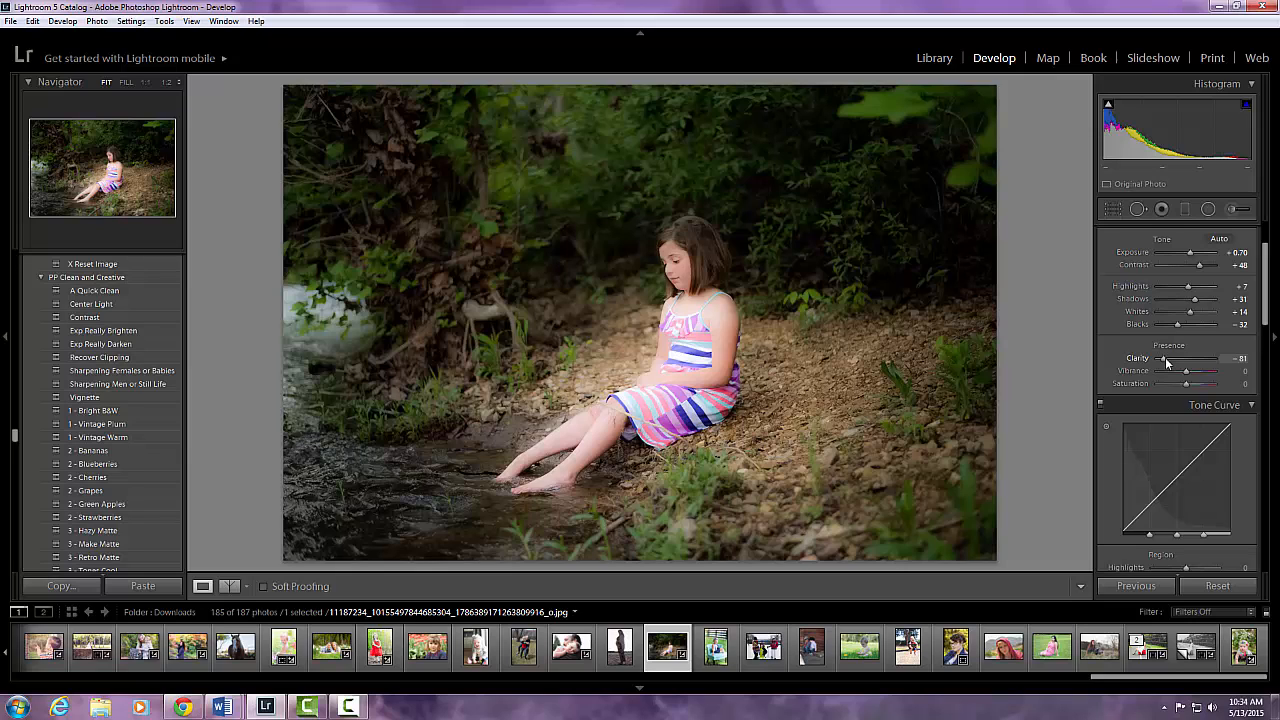
{"action": "left_click_drag", "start_coordinate": [1164, 360], "coordinate": [1205, 365]}
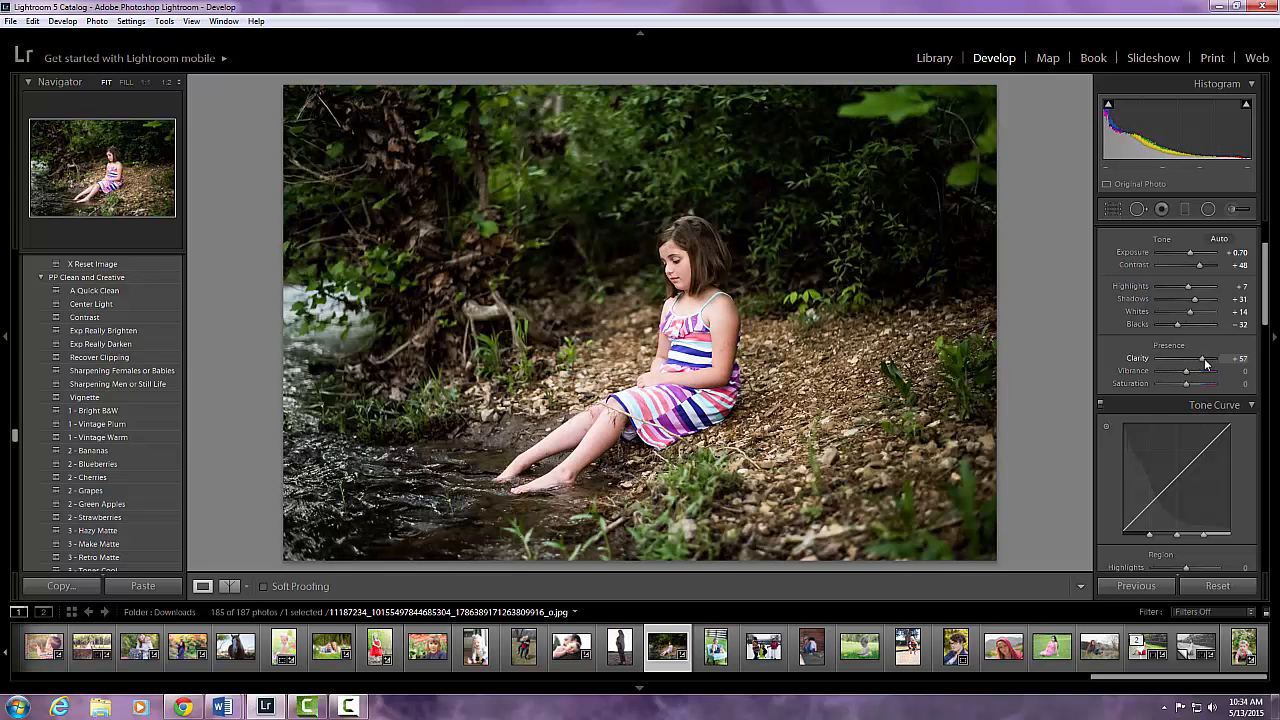
{"action": "left_click_drag", "start_coordinate": [1204, 364], "coordinate": [1186, 367]}
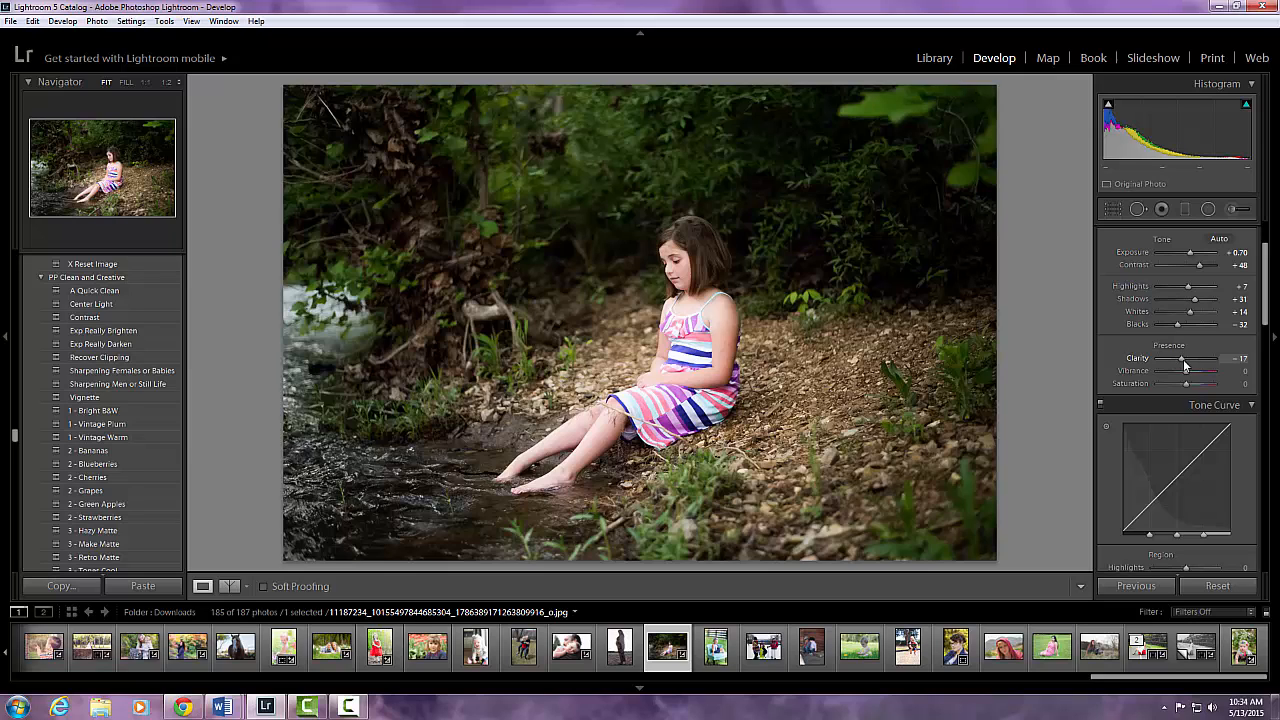
{"action": "left_click_drag", "start_coordinate": [1184, 366], "coordinate": [1183, 367]}
Set the noise reduction Luminance to 32 in the Detail panel.
{"action": "scroll", "coordinate": [1186, 372], "scroll_direction": "down", "scroll_amount": 10}
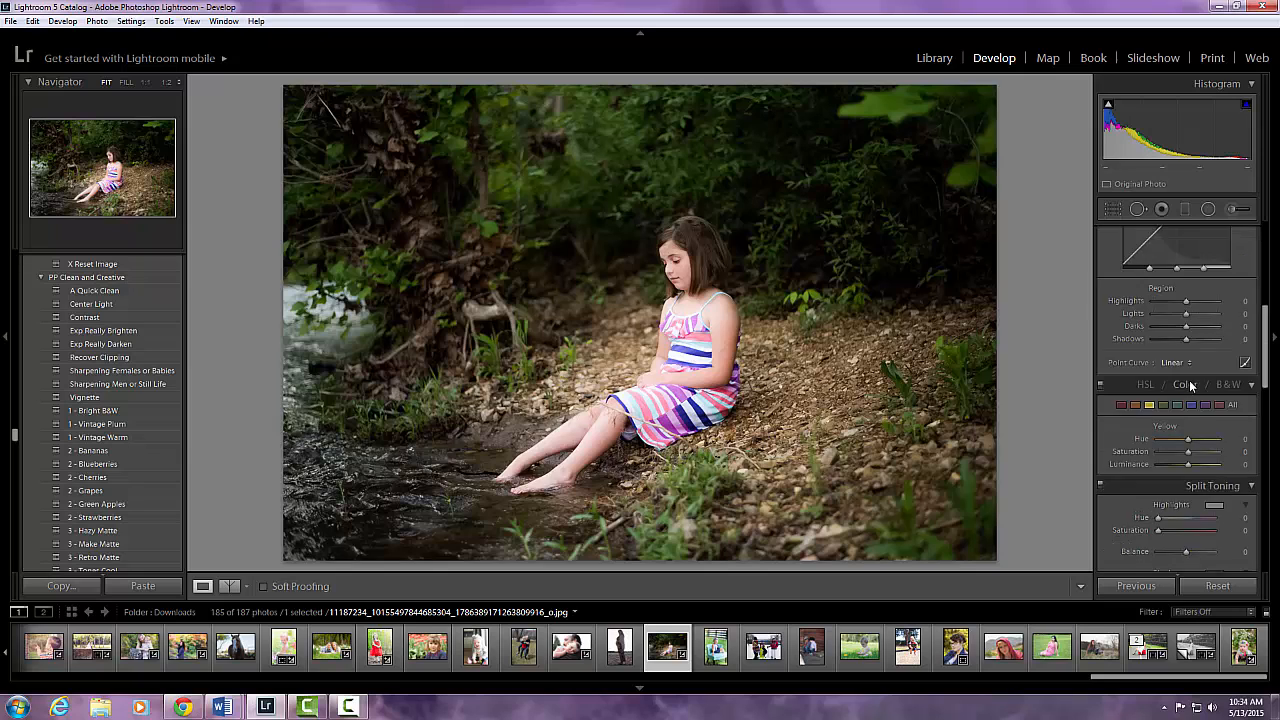
{"action": "scroll", "coordinate": [1189, 380], "scroll_direction": "down", "scroll_amount": 5}
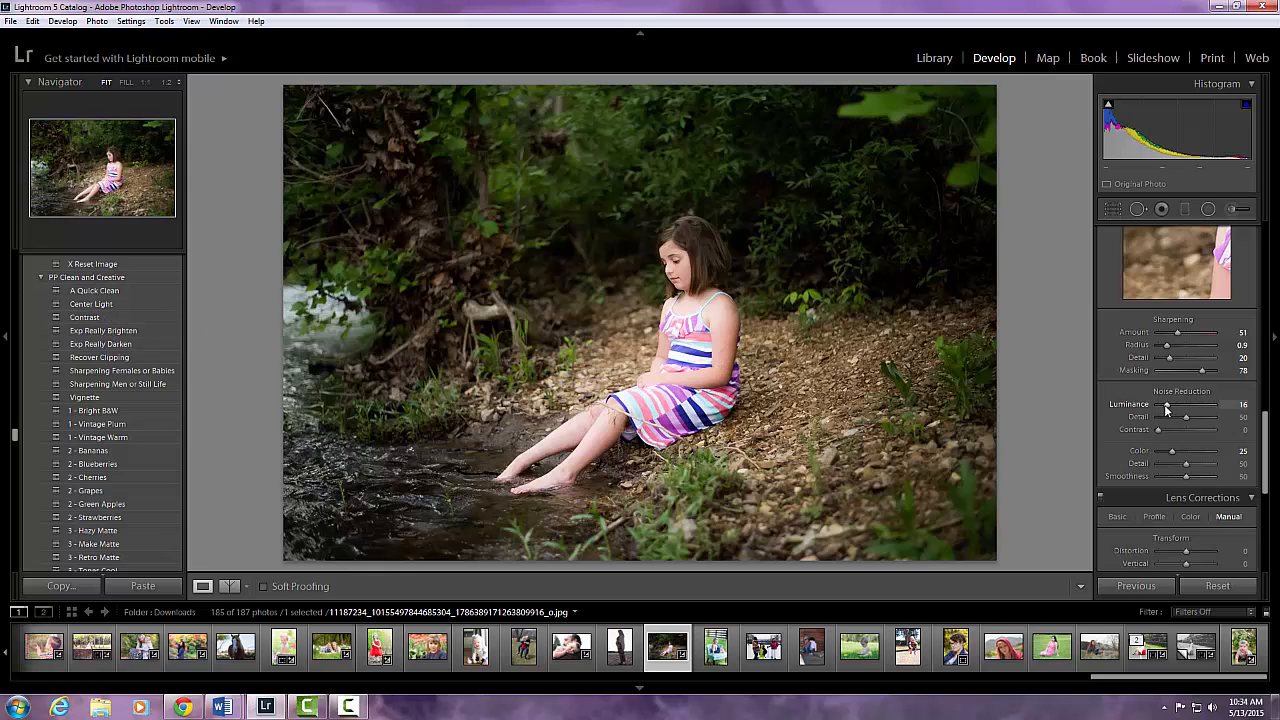
{"action": "left_click_drag", "start_coordinate": [1166, 410], "coordinate": [1174, 410]}
{"action": "left_click_drag", "start_coordinate": [1175, 410], "coordinate": [1180, 410]}
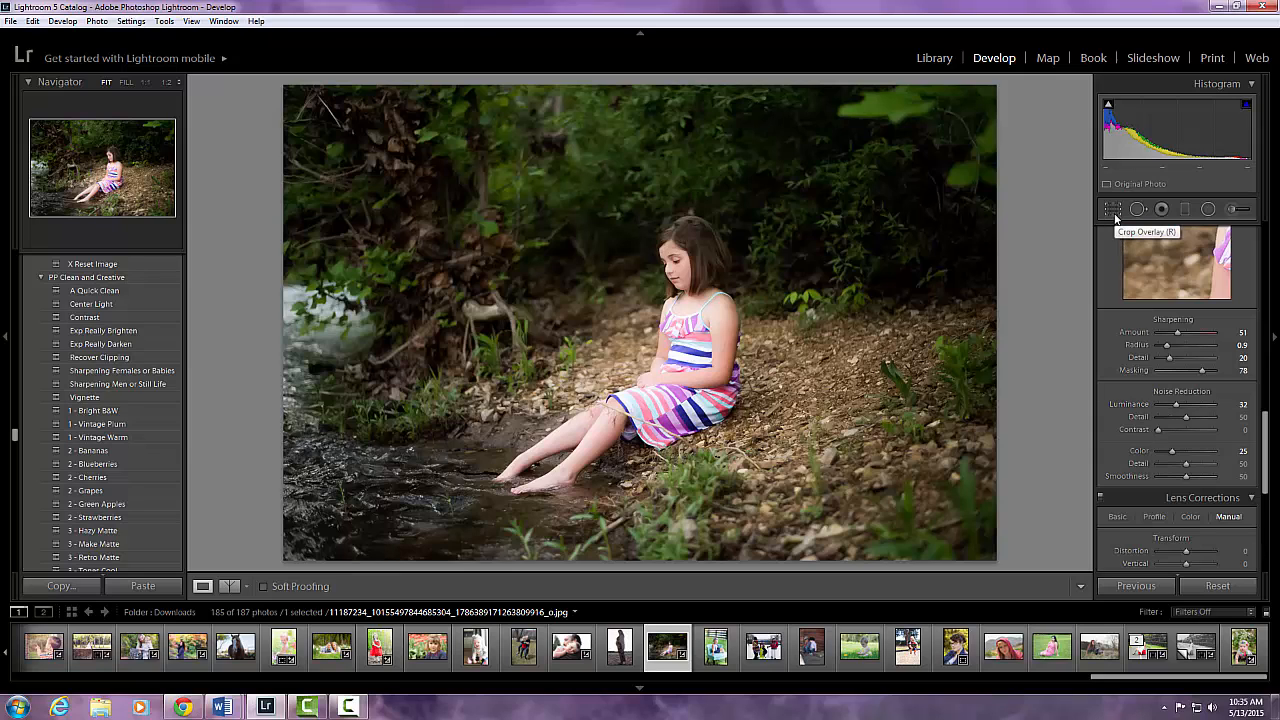
Crop the photo tighter around the girl, then reposition the image inside the crop frame.
{"action": "scroll", "coordinate": [1155, 278], "scroll_direction": "up", "scroll_amount": 10}
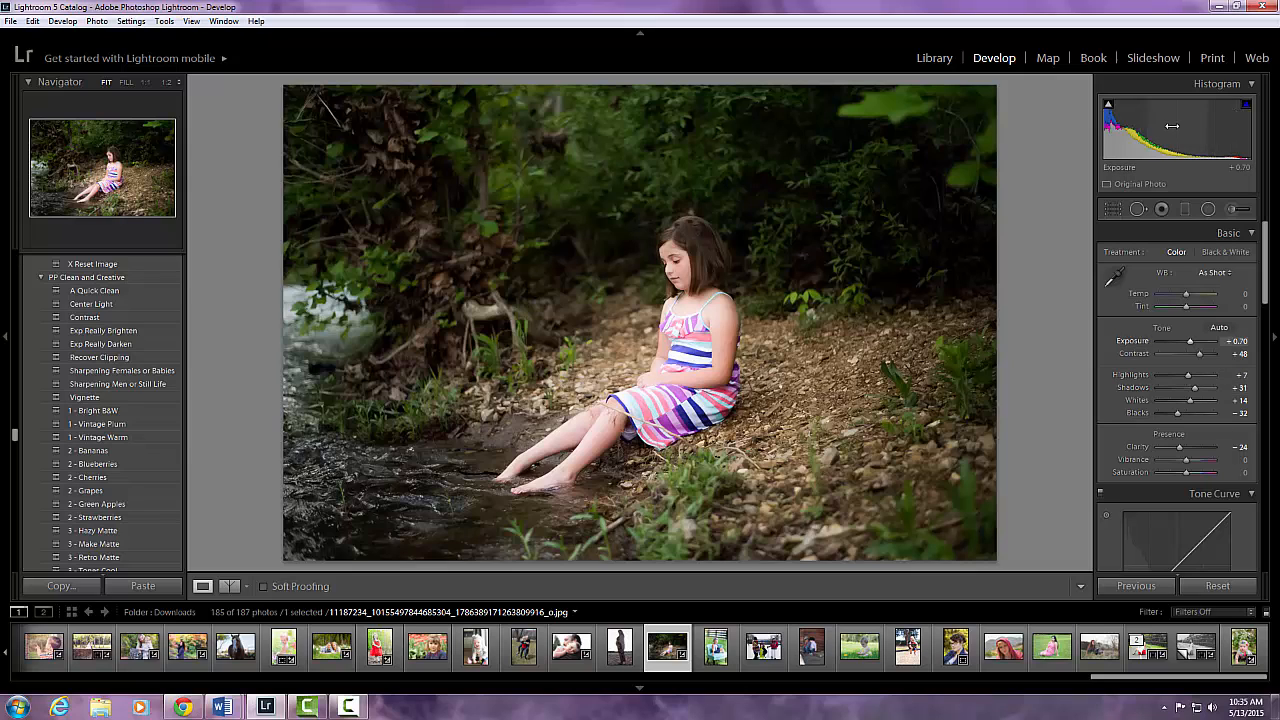
{"action": "left_click", "coordinate": [1113, 209]}
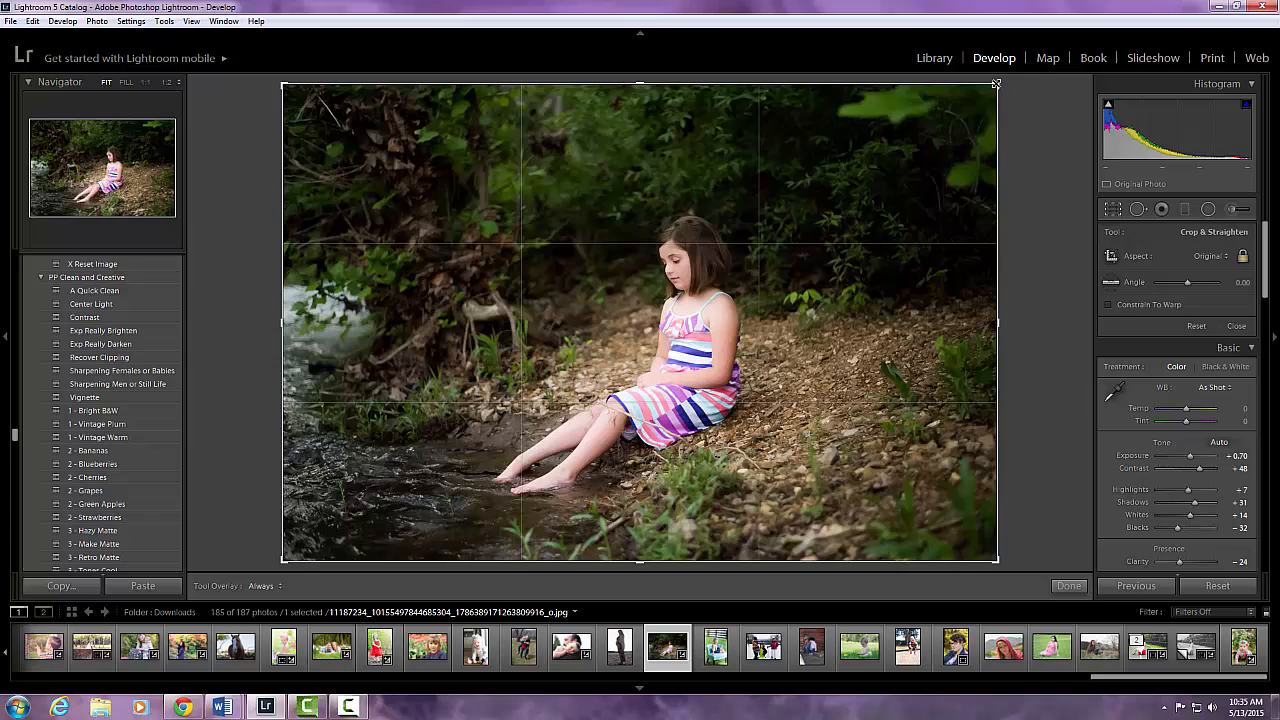
{"action": "left_click_drag", "start_coordinate": [996, 84], "coordinate": [951, 123]}
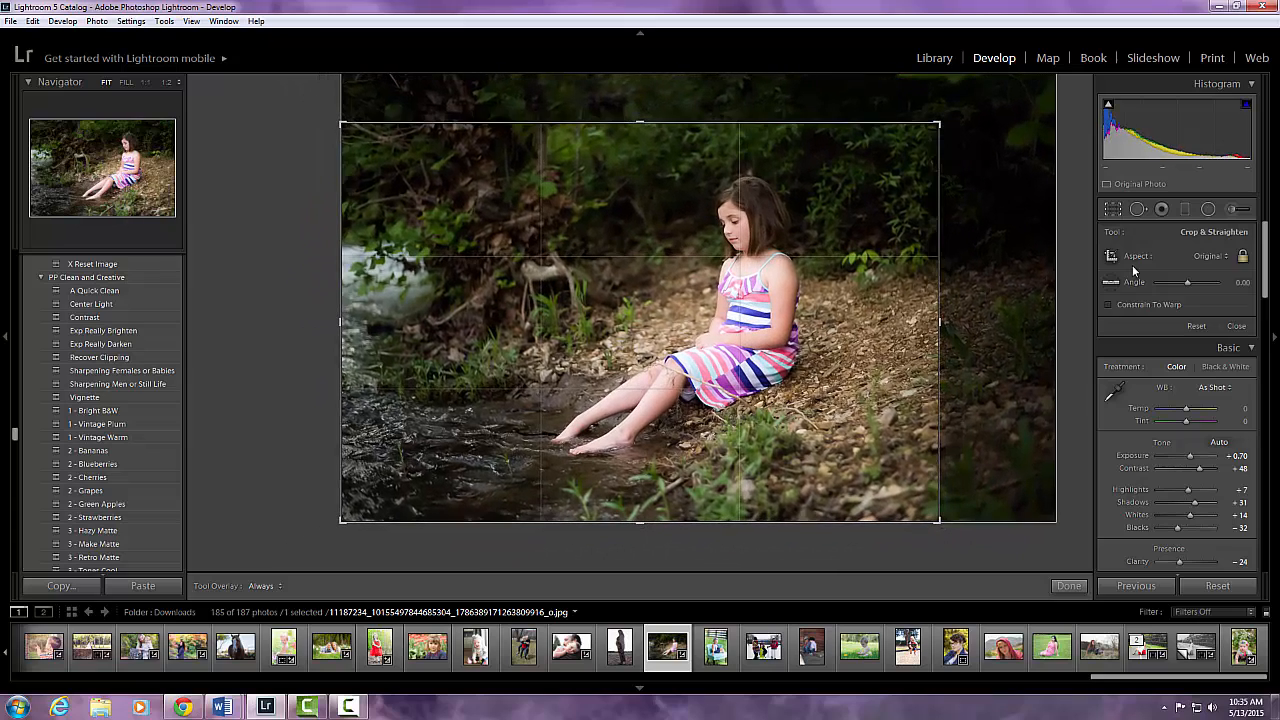
{"action": "left_click", "coordinate": [1237, 328]}
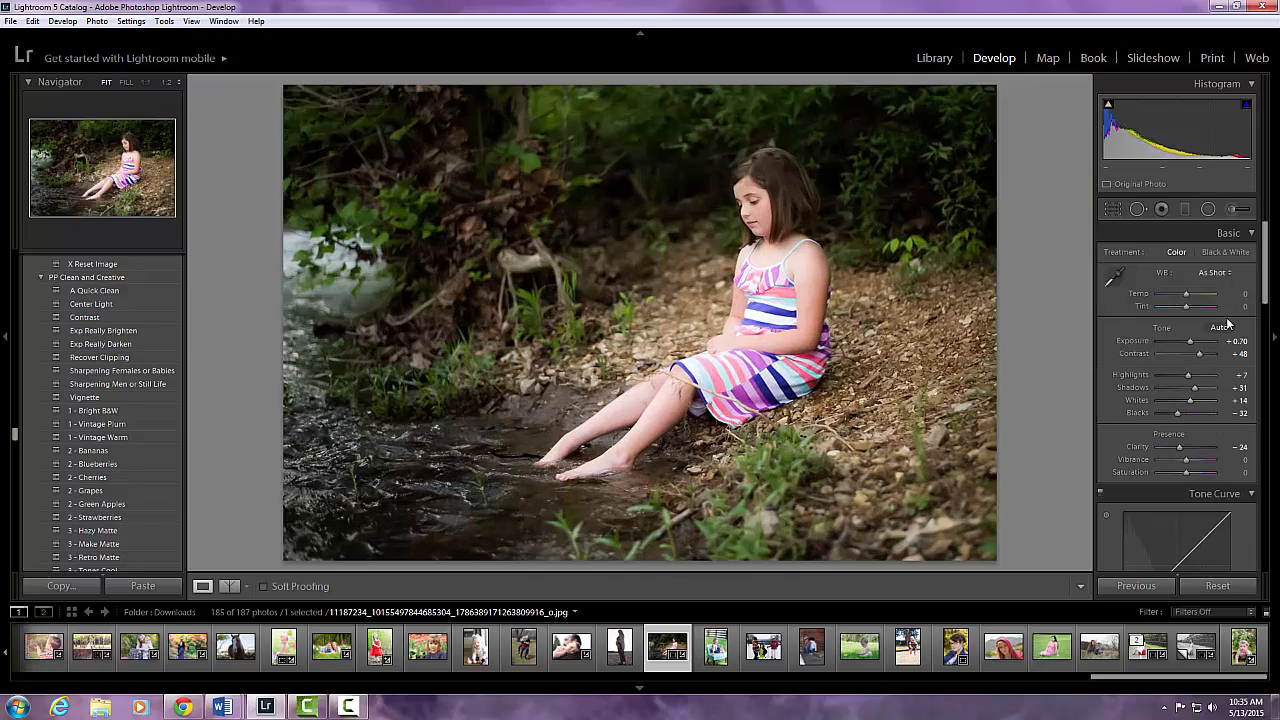
{"action": "left_click", "coordinate": [1112, 209]}
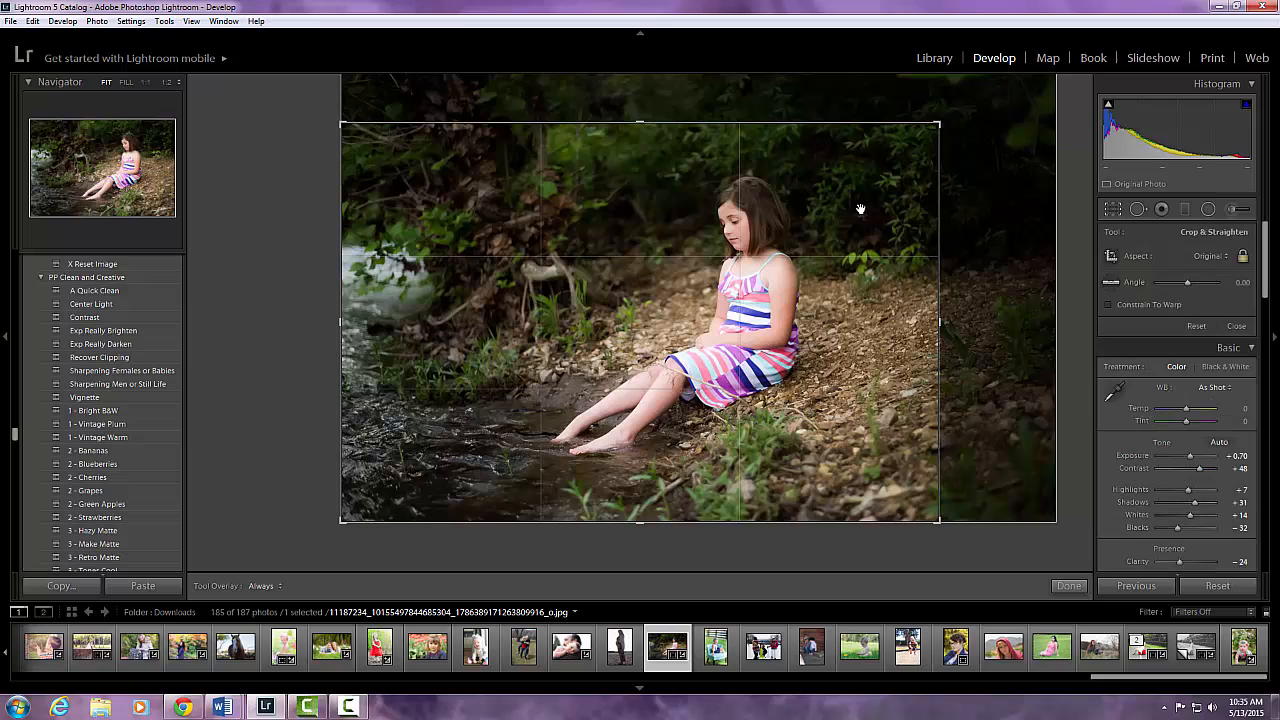
{"action": "left_click_drag", "start_coordinate": [803, 194], "coordinate": [782, 224]}
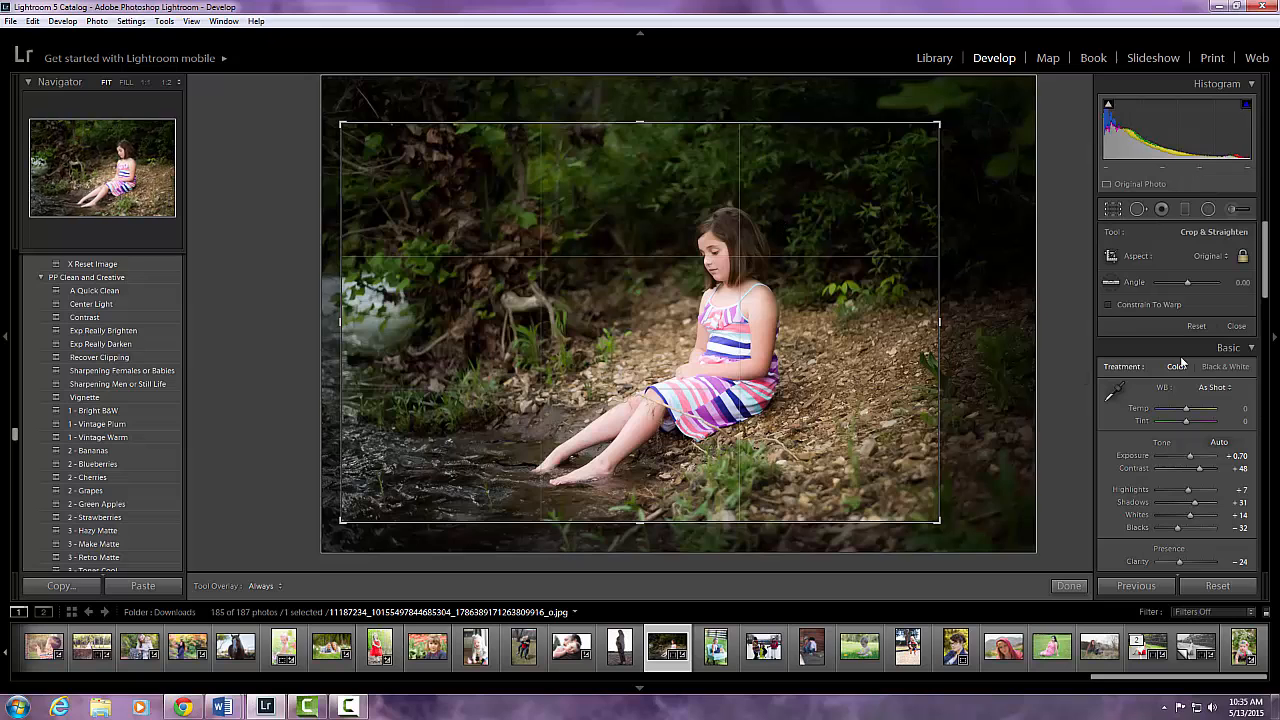
{"action": "left_click", "coordinate": [1236, 326]}
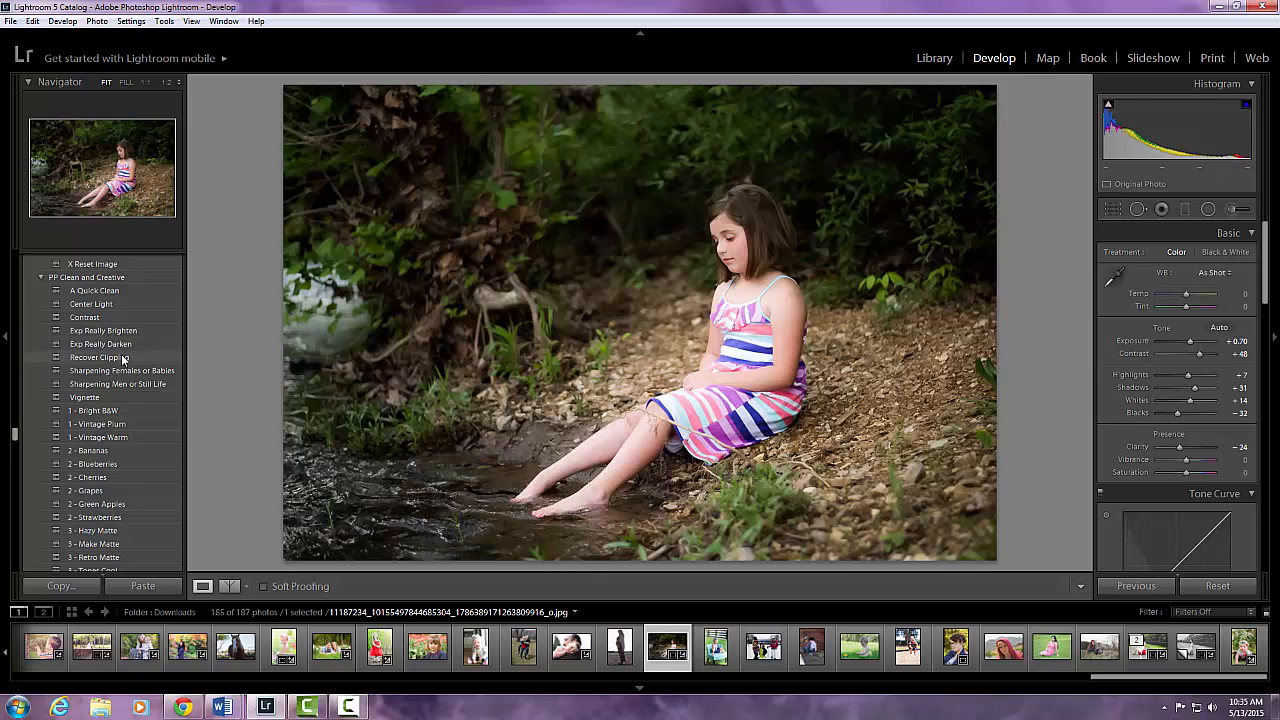
Browse the PP Luminous flare and haze presets, previewing their effects in the Navigator.
{"action": "scroll", "coordinate": [122, 358], "scroll_direction": "down", "scroll_amount": 5}
{"action": "scroll", "coordinate": [121, 362], "scroll_direction": "down", "scroll_amount": 10}
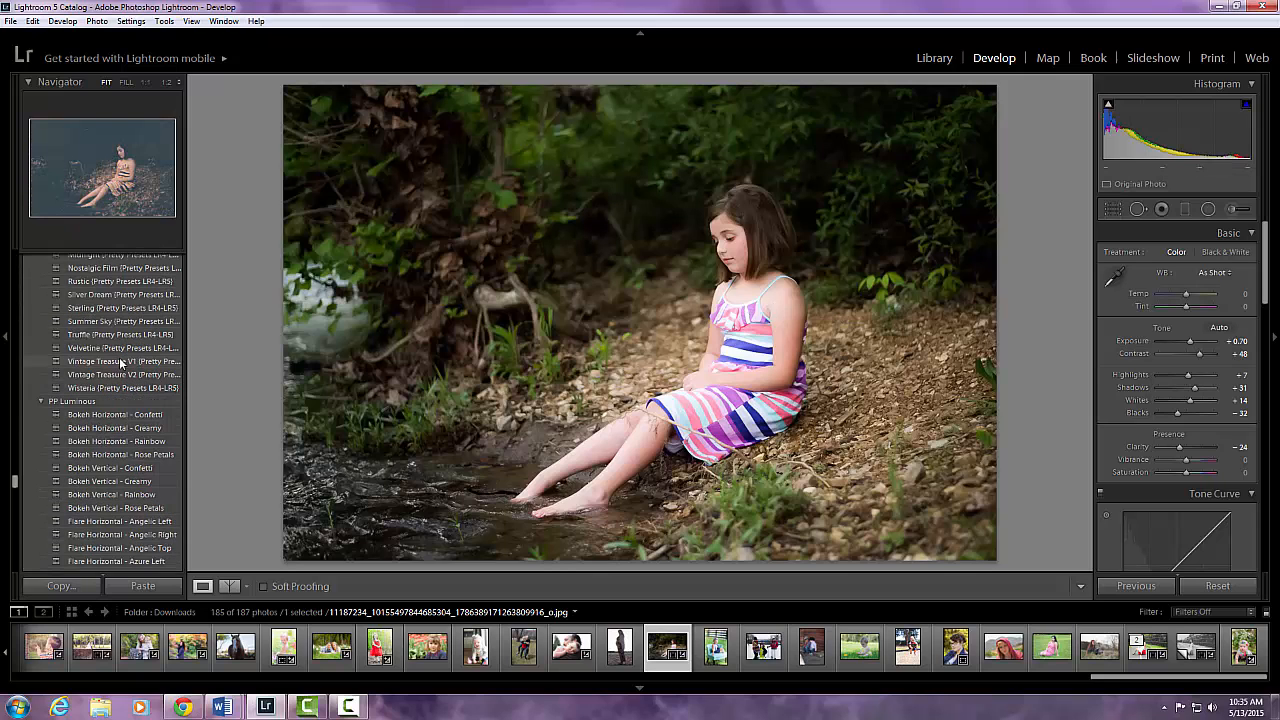
{"action": "scroll", "coordinate": [121, 362], "scroll_direction": "down", "scroll_amount": 8}
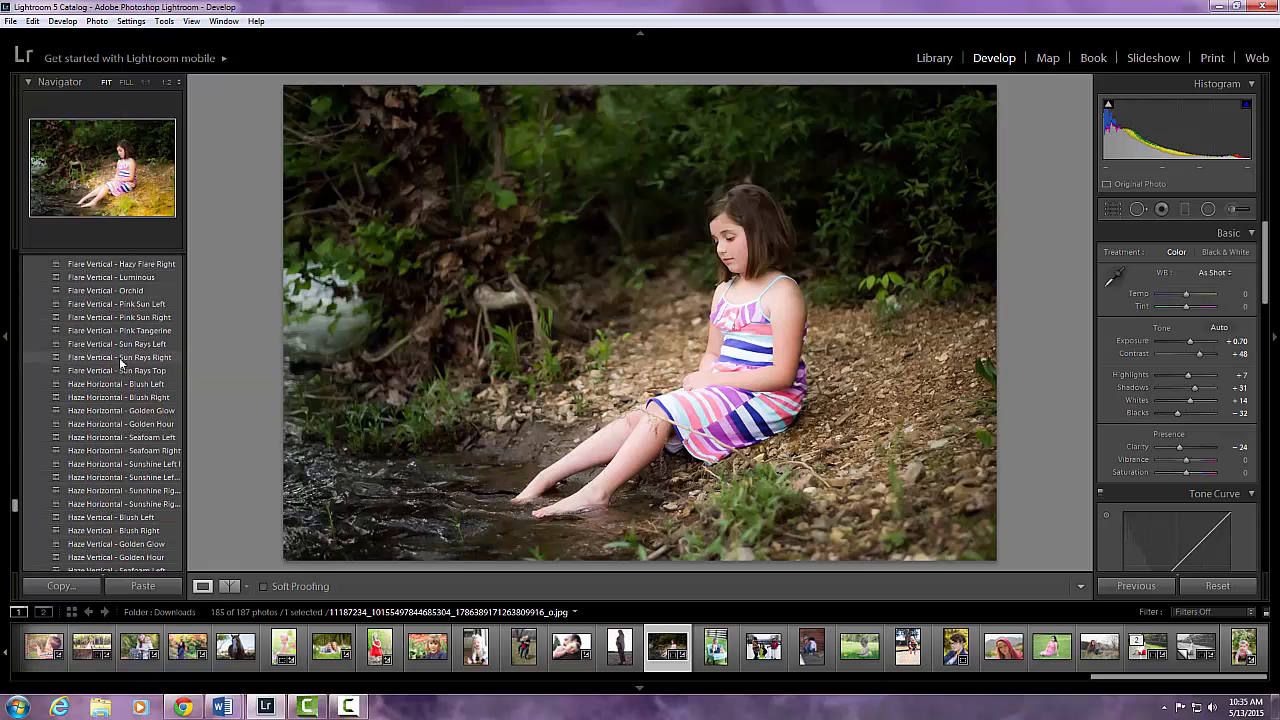
{"action": "scroll", "coordinate": [121, 362], "scroll_direction": "down", "scroll_amount": 8}
{"action": "scroll", "coordinate": [121, 362], "scroll_direction": "up", "scroll_amount": 3}
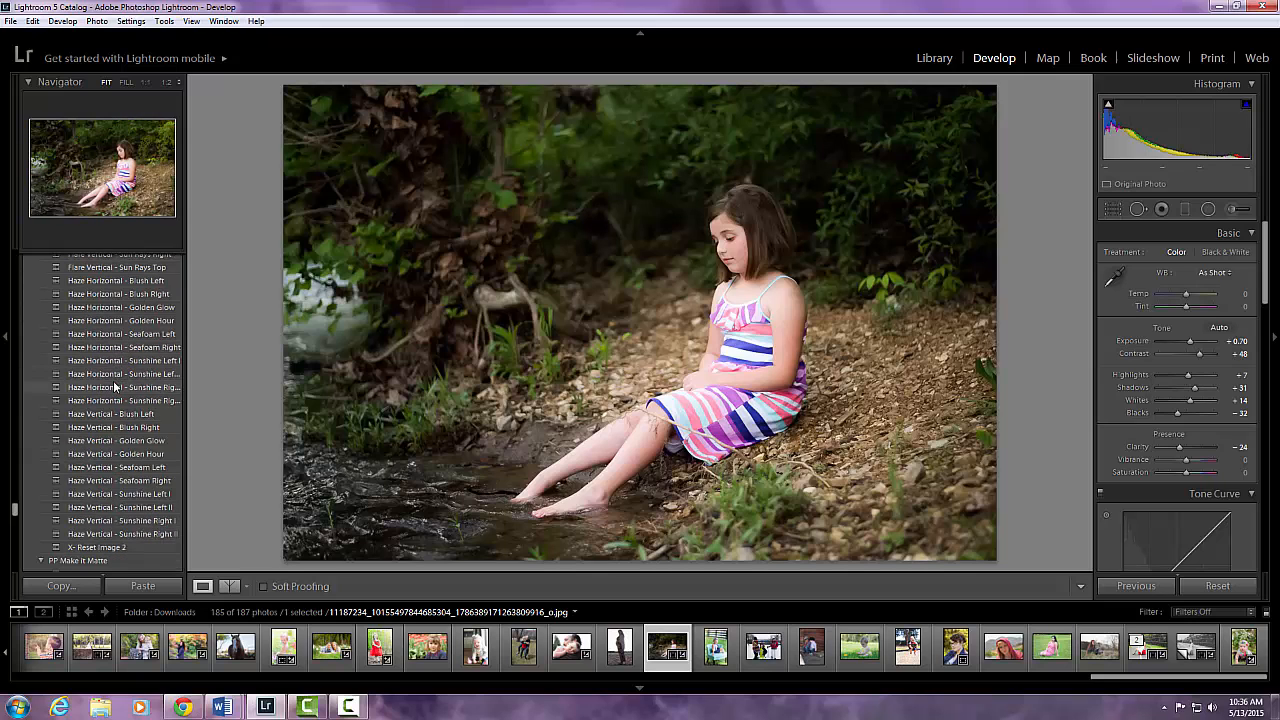
{"action": "scroll", "coordinate": [113, 382], "scroll_direction": "up", "scroll_amount": 5}
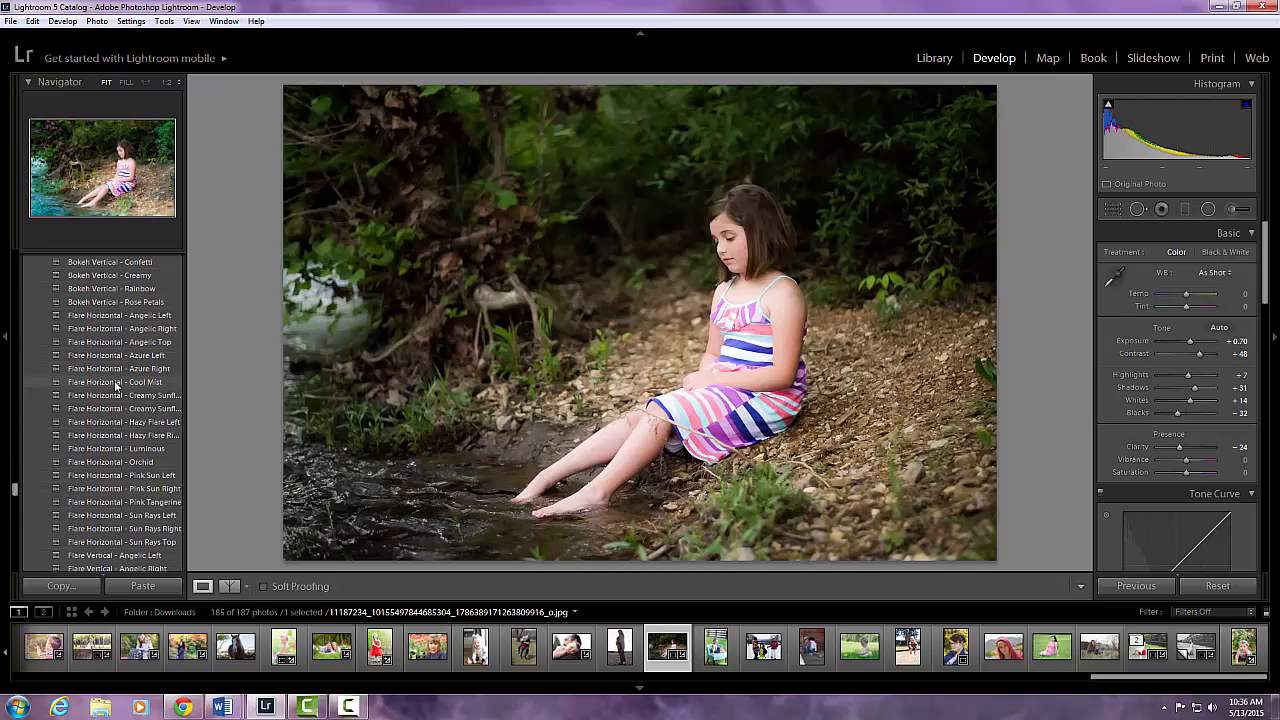
{"action": "scroll", "coordinate": [115, 385], "scroll_direction": "down", "scroll_amount": 5}
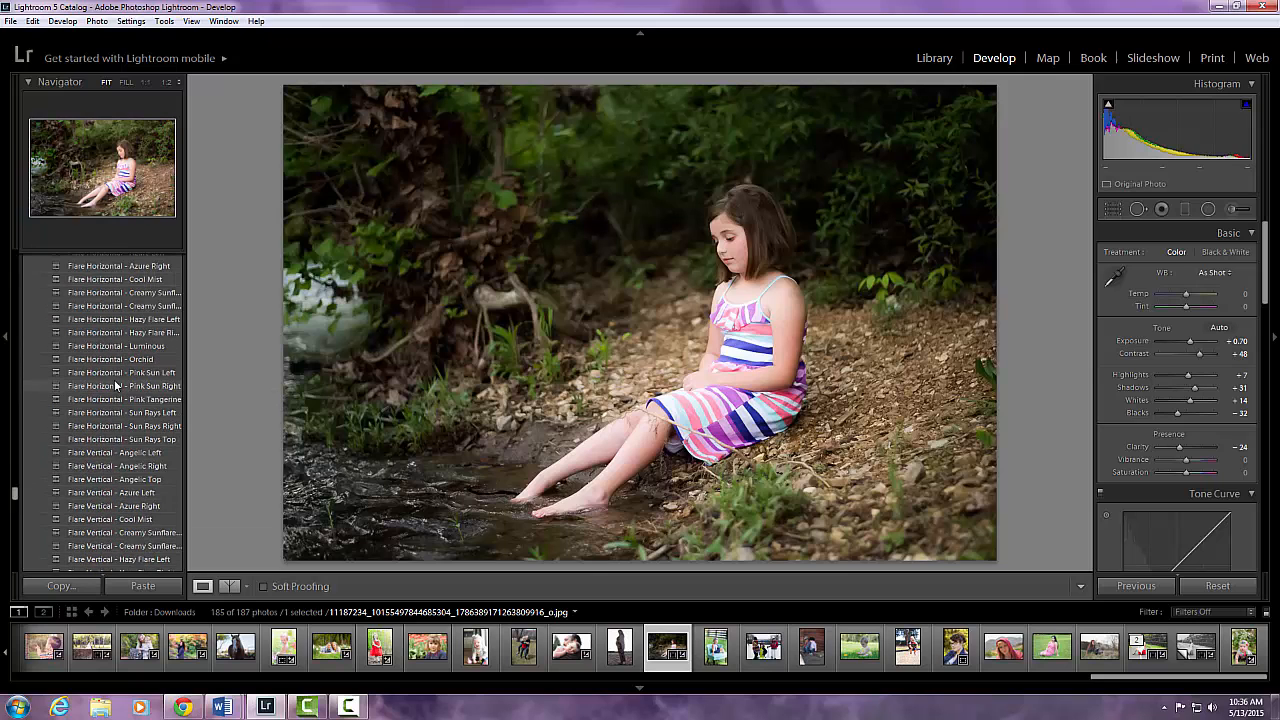
{"action": "scroll", "coordinate": [115, 385], "scroll_direction": "down", "scroll_amount": 5}
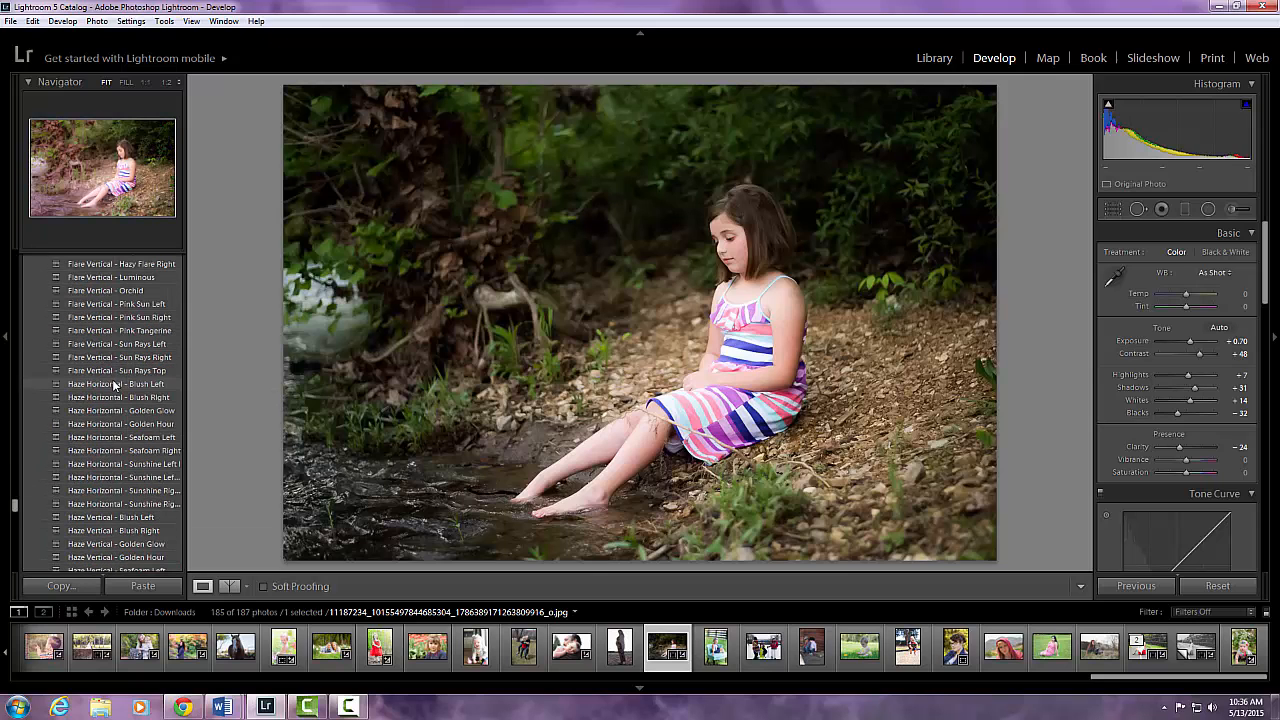
Apply the Haze Vertical - Golden Hour preset, then undo it.
{"action": "scroll", "coordinate": [115, 385], "scroll_direction": "down", "scroll_amount": 3}
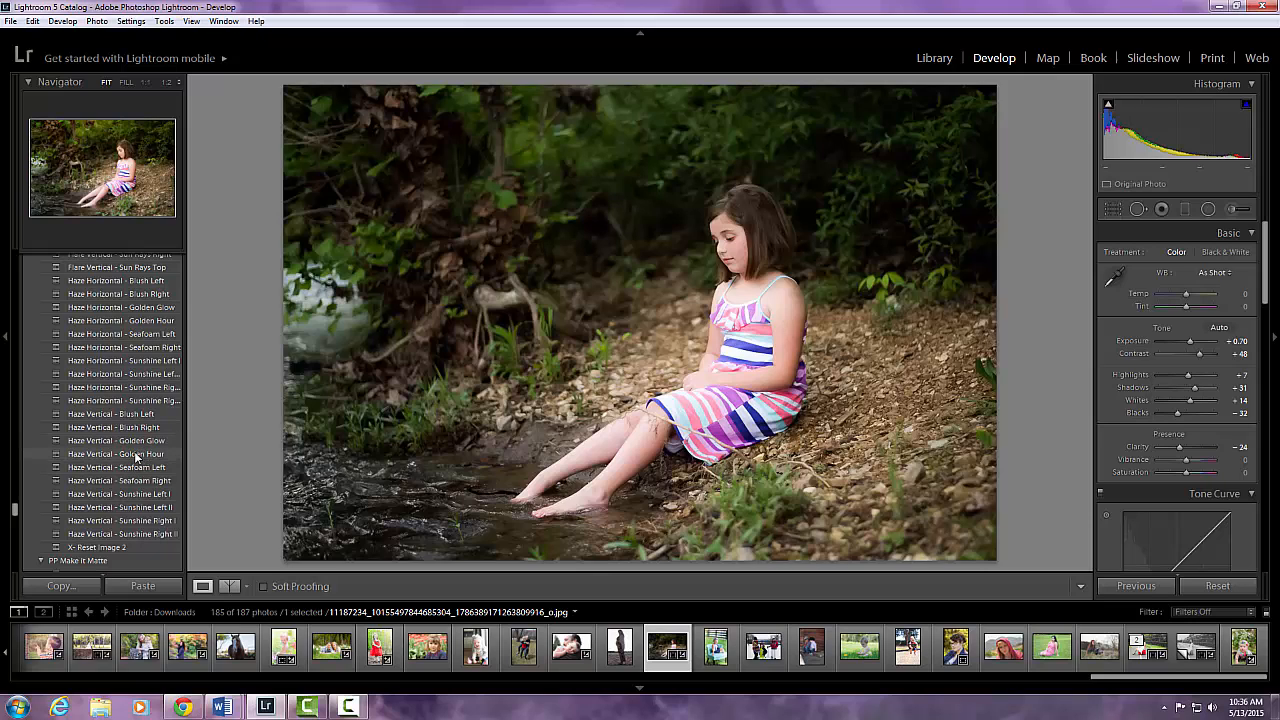
{"action": "left_click", "coordinate": [128, 455]}
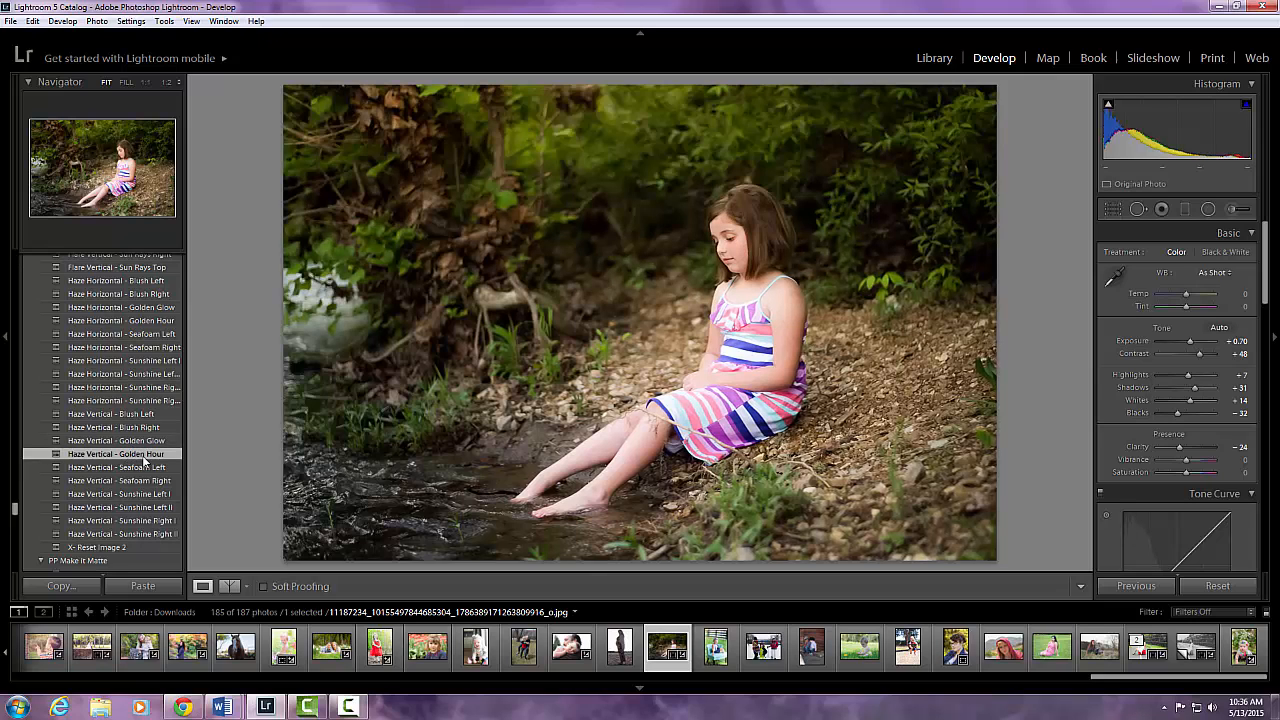
{"action": "left_click", "coordinate": [33, 21]}
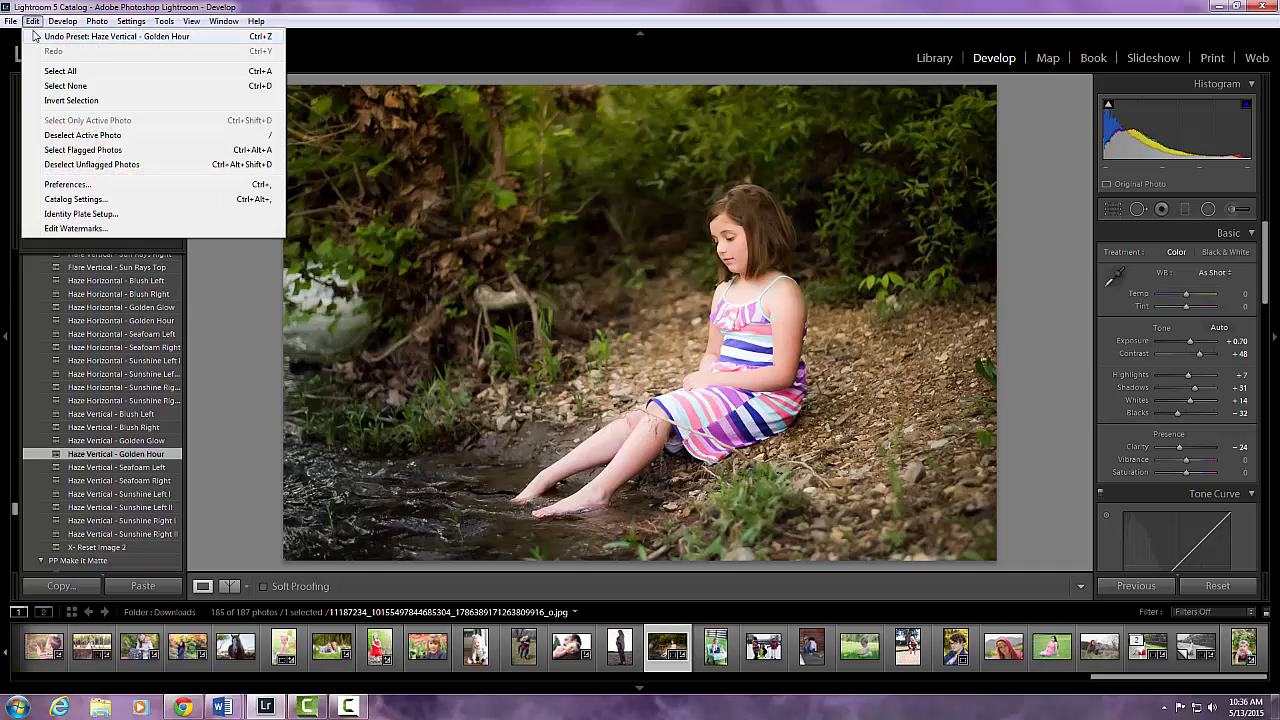
{"action": "left_click", "coordinate": [35, 36]}
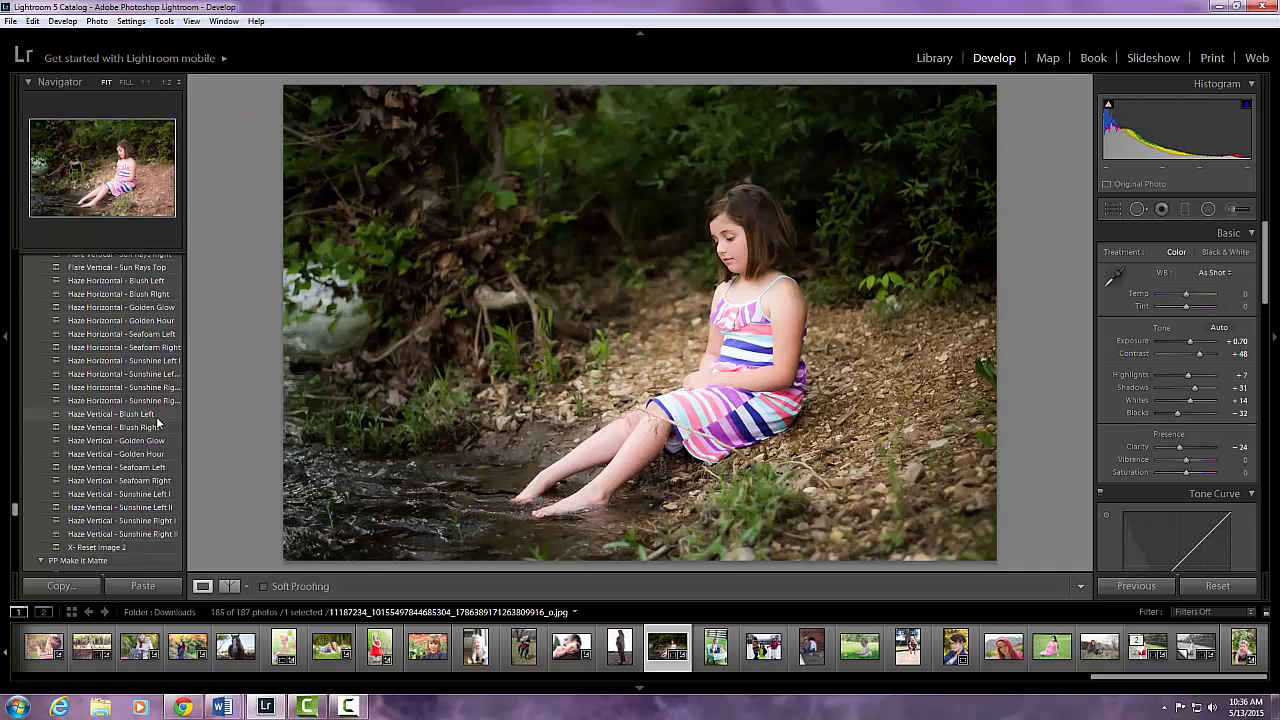
Apply the Haze Vertical - Sunshine Left I preset and set Highlights -33, Shadows +21, Whites -19, Blacks -26.
{"action": "left_click", "coordinate": [143, 509]}
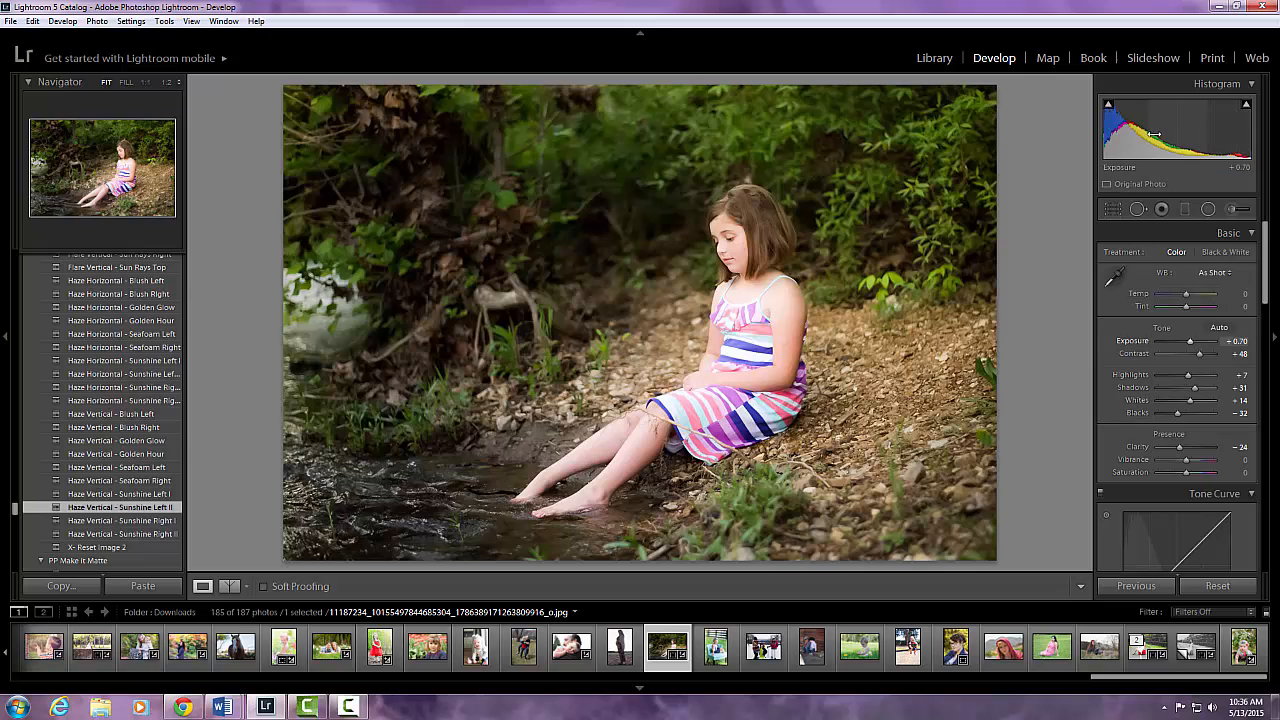
{"action": "left_click_drag", "start_coordinate": [1190, 401], "coordinate": [1182, 404]}
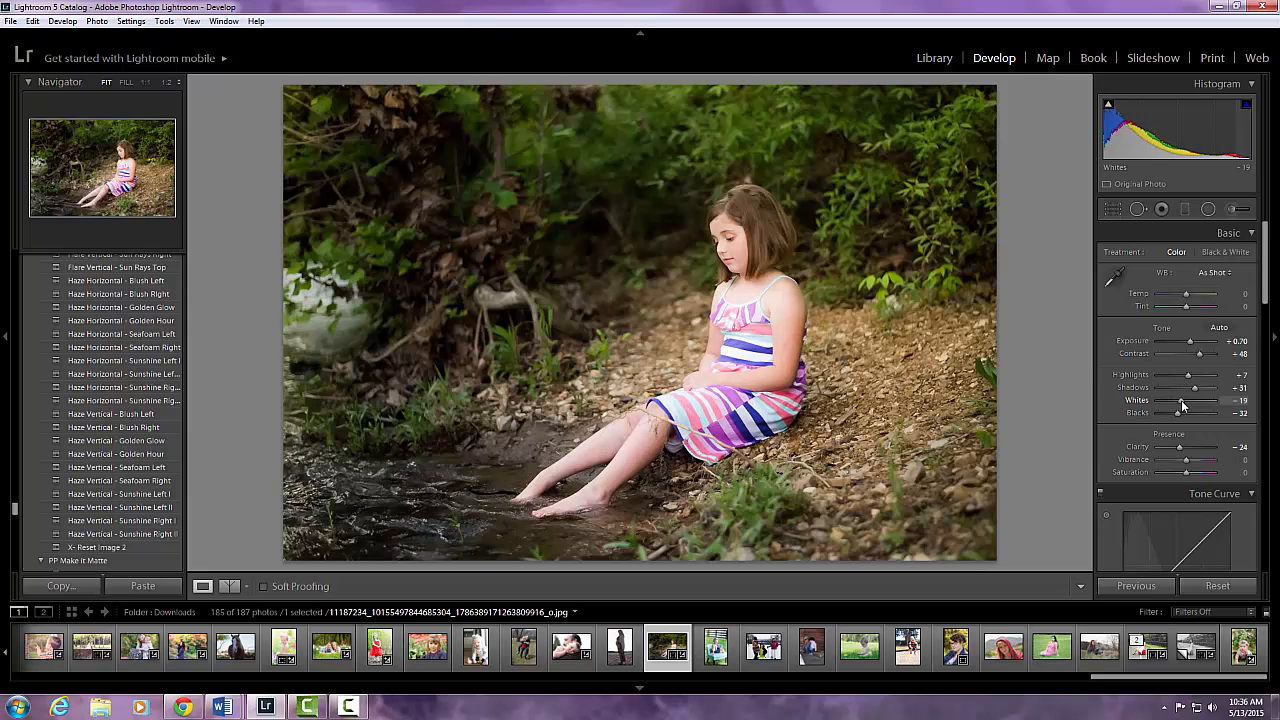
{"action": "left_click_drag", "start_coordinate": [1188, 375], "coordinate": [1180, 383]}
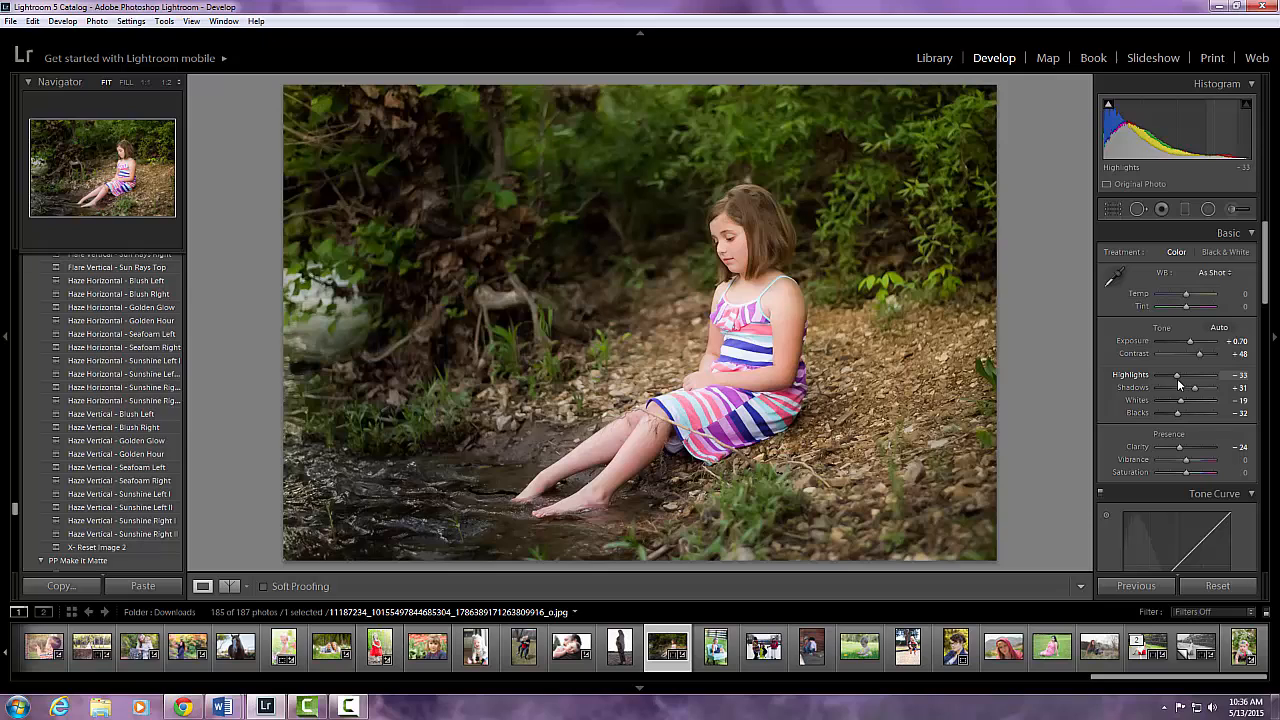
{"action": "mouse_move", "coordinate": [1108, 104]}
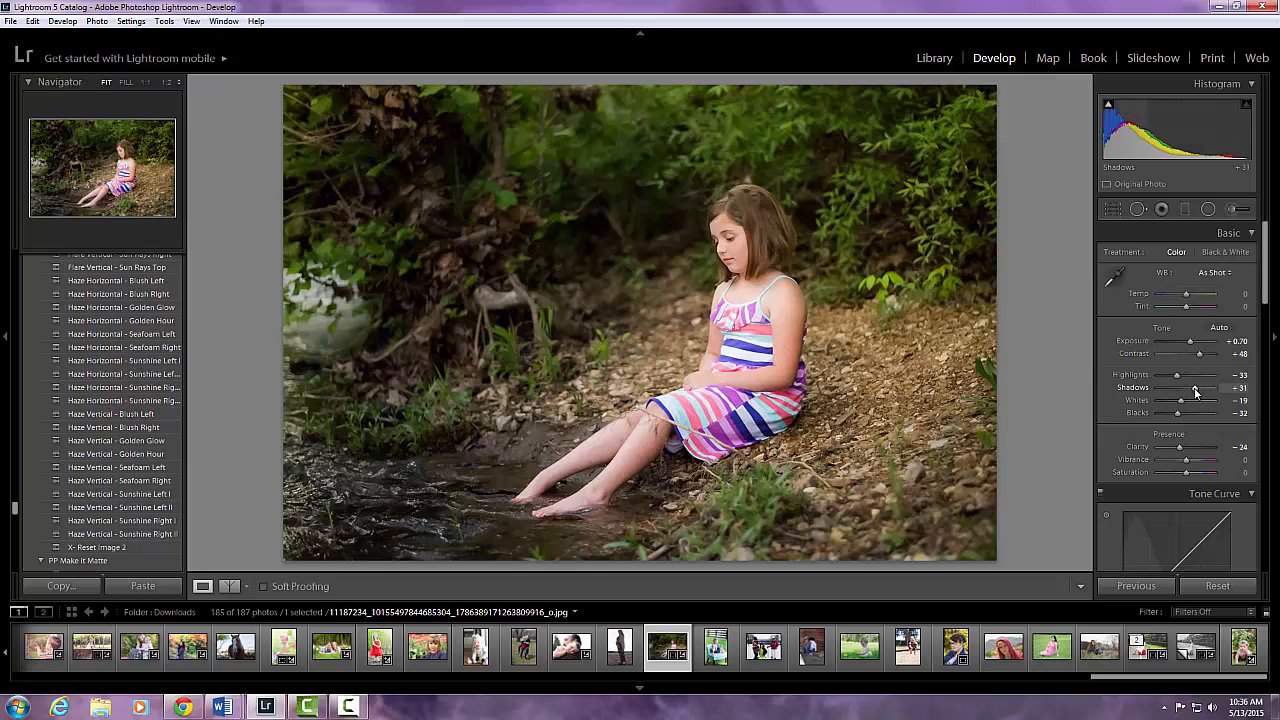
{"action": "left_click_drag", "start_coordinate": [1195, 392], "coordinate": [1179, 415]}
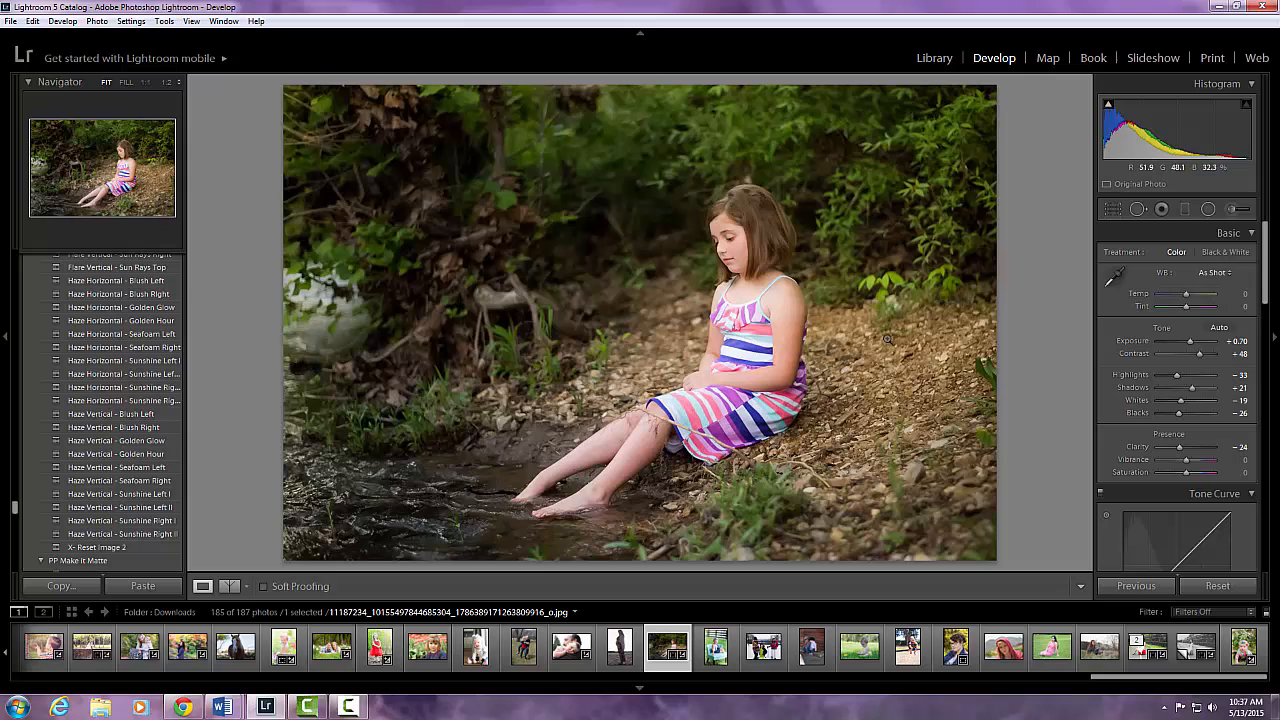
Try raising a point in the darks of the tone curve, then remove it.
{"action": "scroll", "coordinate": [1138, 440], "scroll_direction": "down", "scroll_amount": 2}
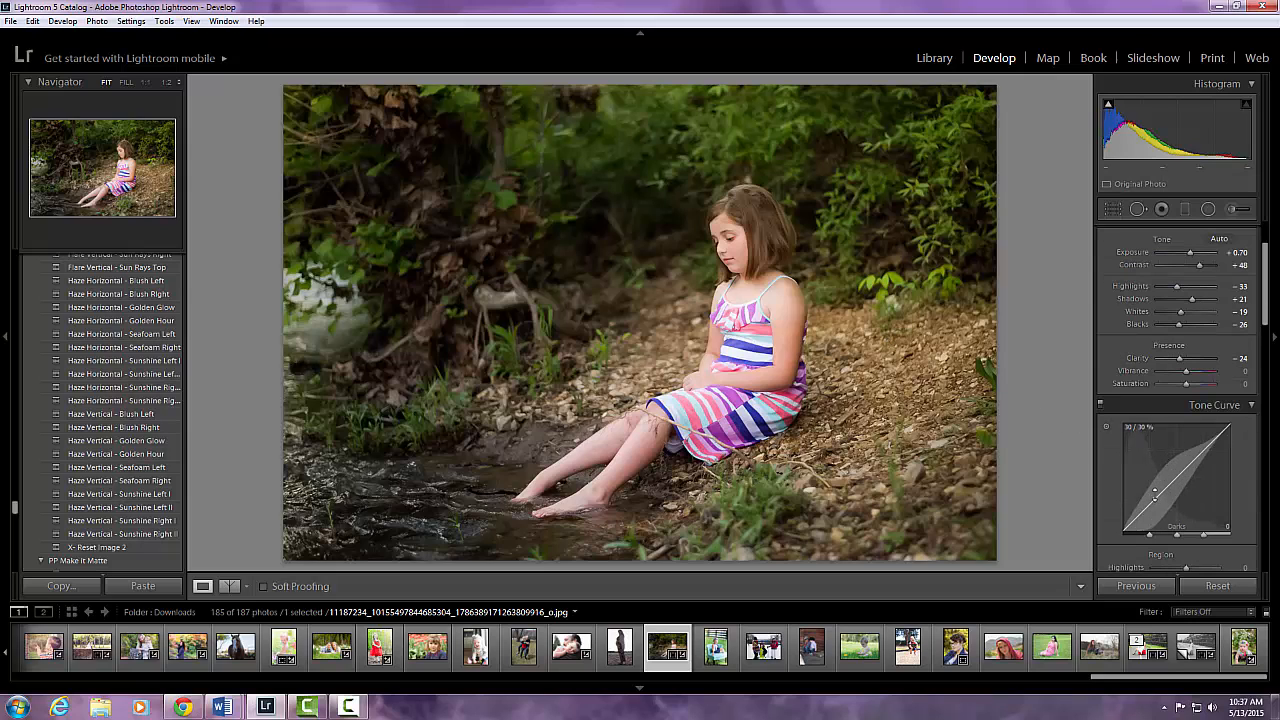
{"action": "left_click_drag", "start_coordinate": [1148, 503], "coordinate": [1149, 501]}
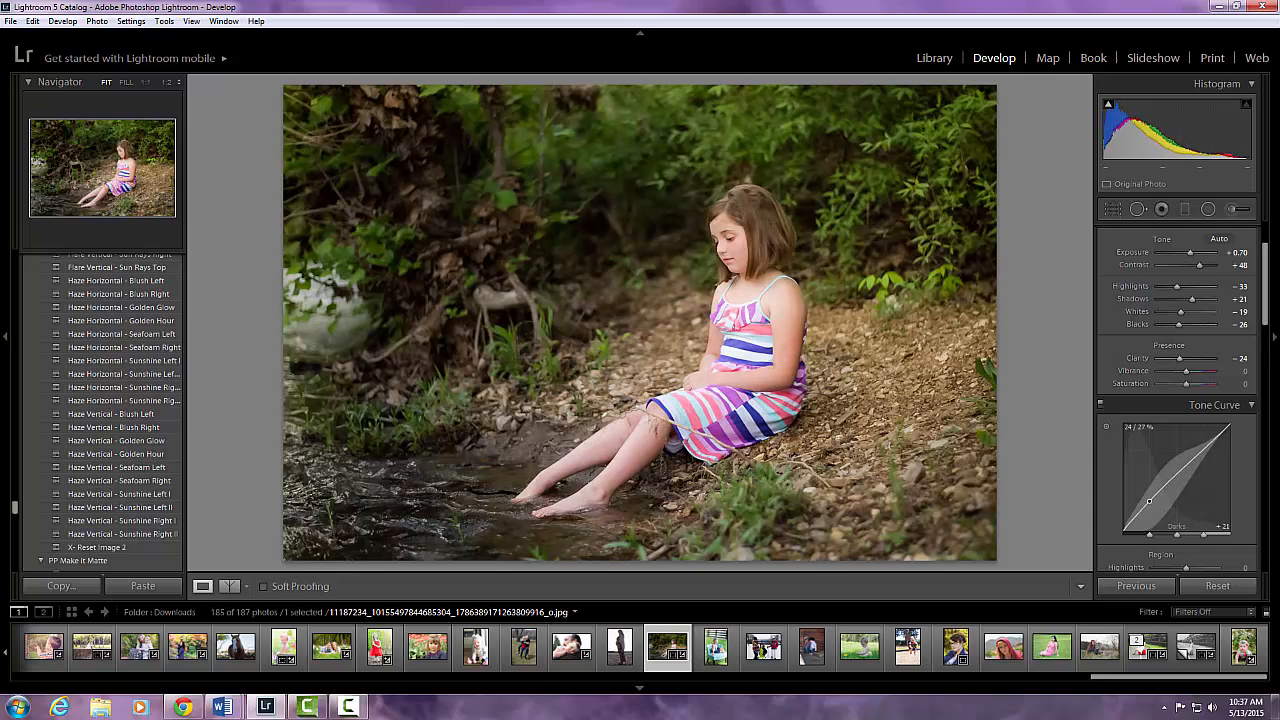
{"action": "left_click_drag", "start_coordinate": [1149, 501], "coordinate": [1149, 501]}
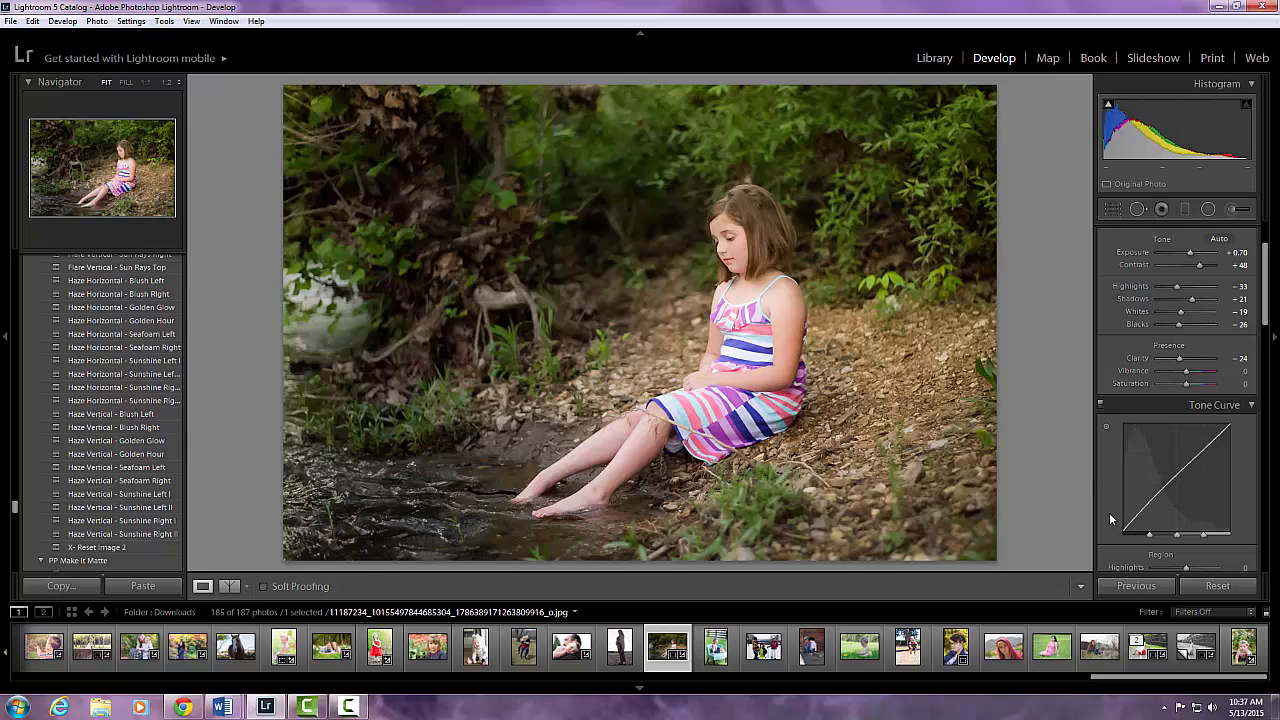
Compare the before and after versions of the photo in the split and side-by-side views.
{"action": "left_click", "coordinate": [230, 587]}
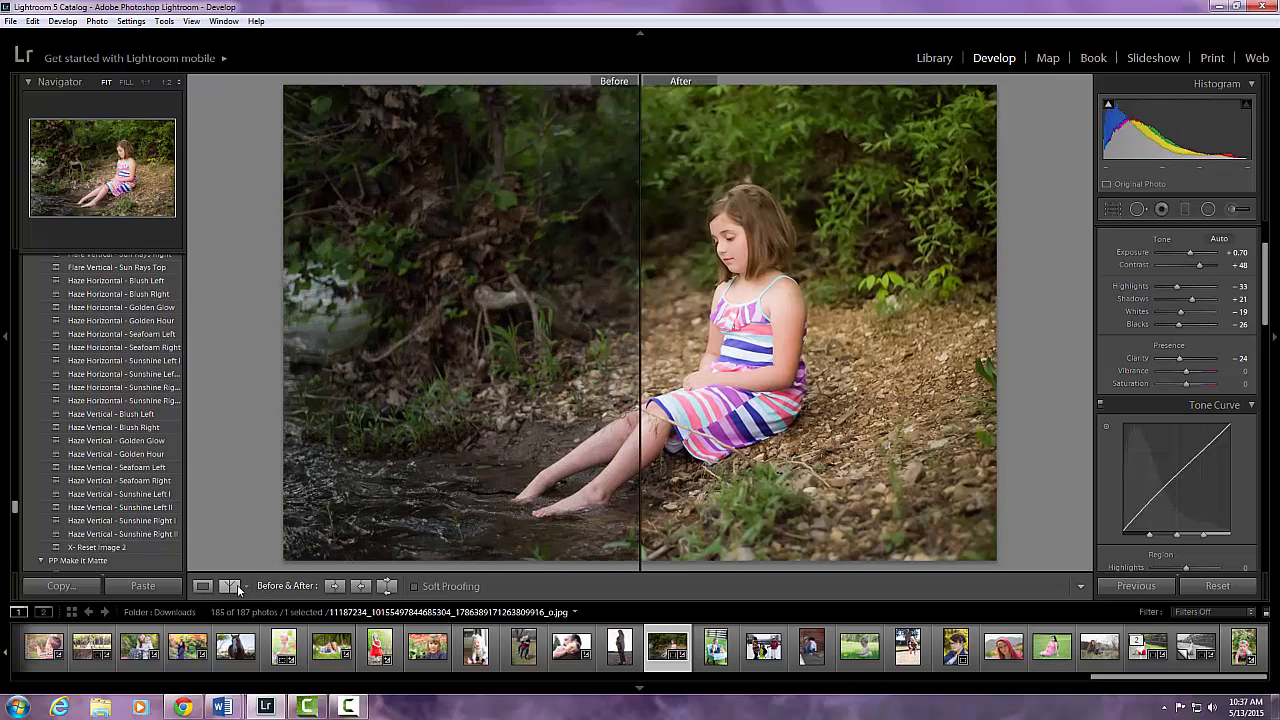
{"action": "left_click", "coordinate": [229, 587]}
{"action": "left_click", "coordinate": [230, 587]}
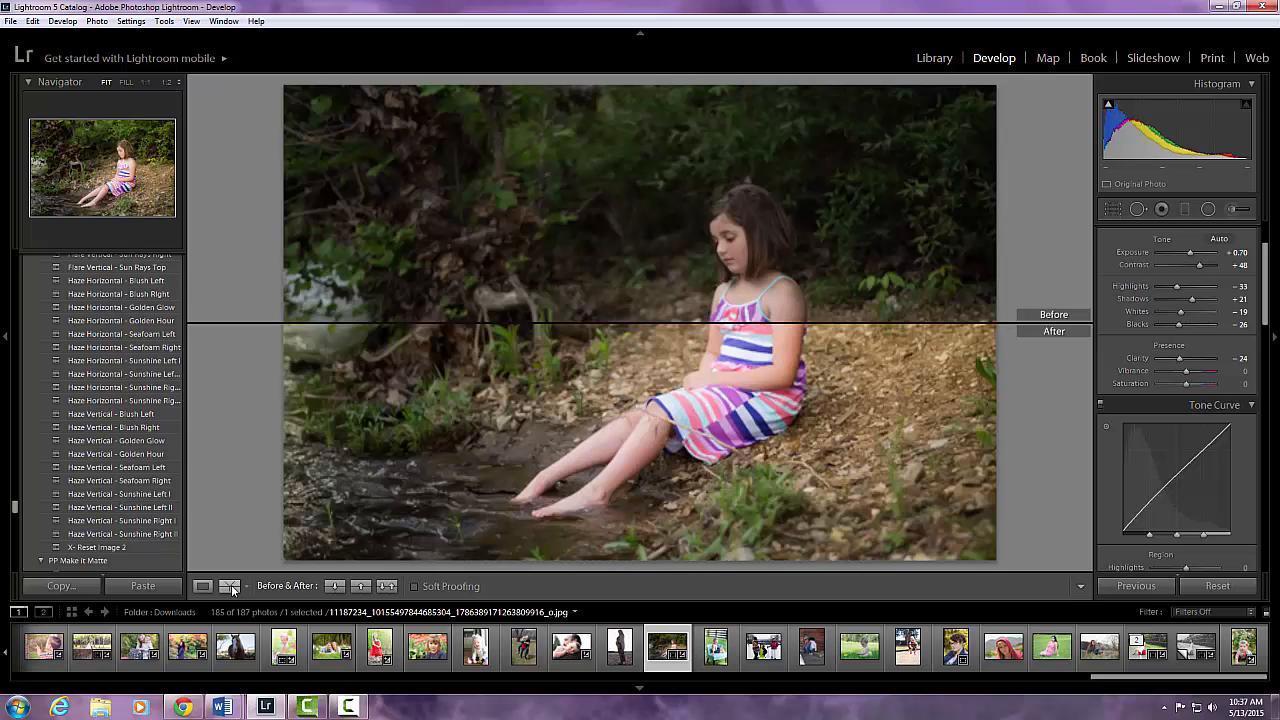
{"action": "left_click", "coordinate": [230, 587]}
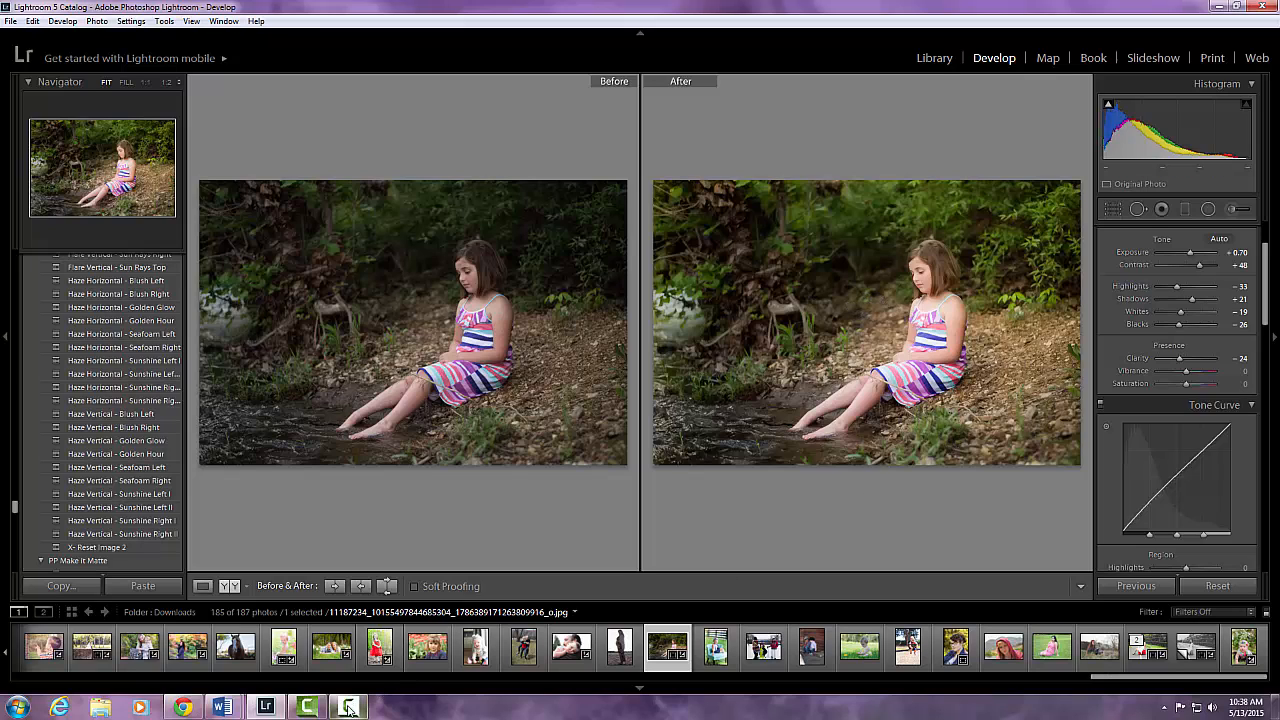
{"action": "mouse_move", "coordinate": [349, 707]}
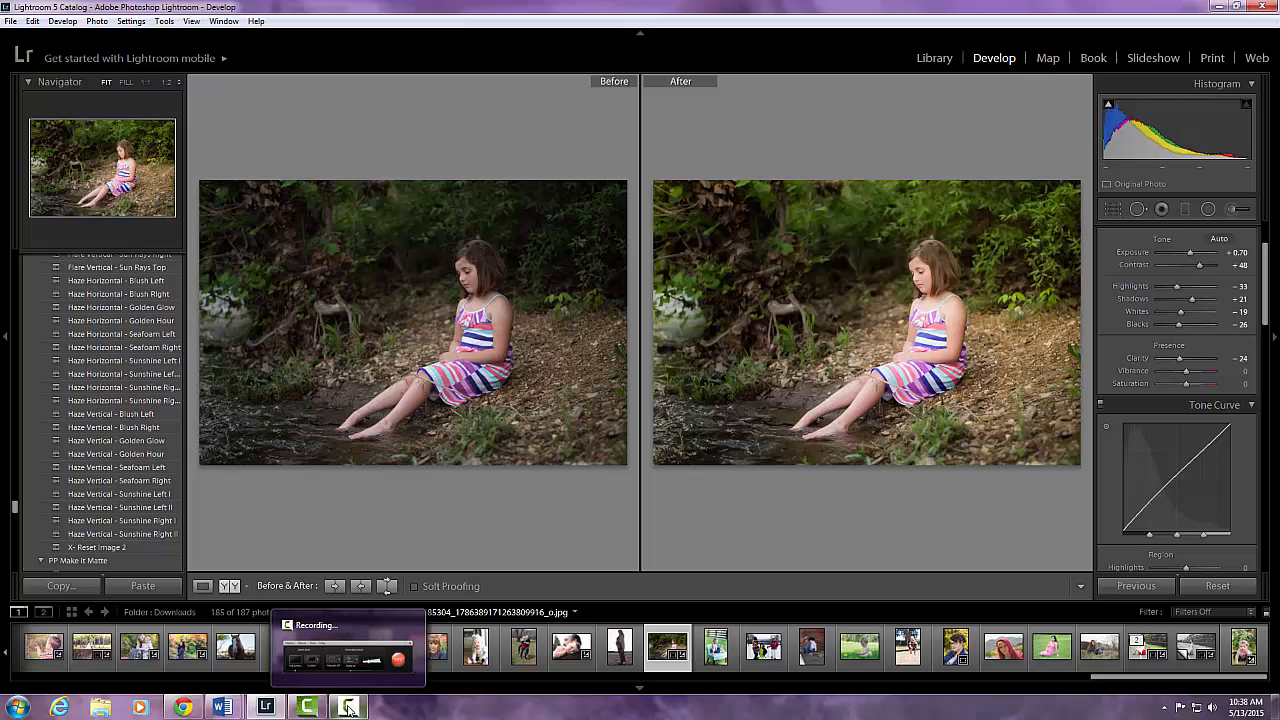
{"action": "left_click", "coordinate": [349, 707]}
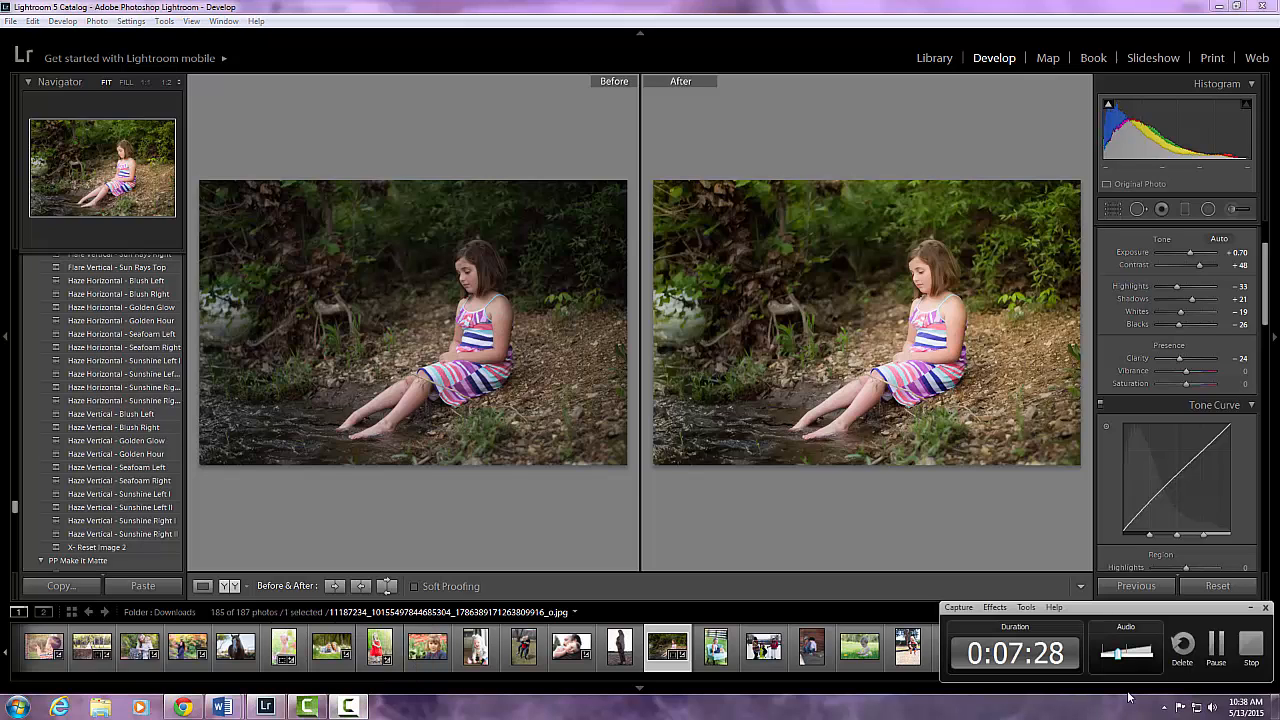